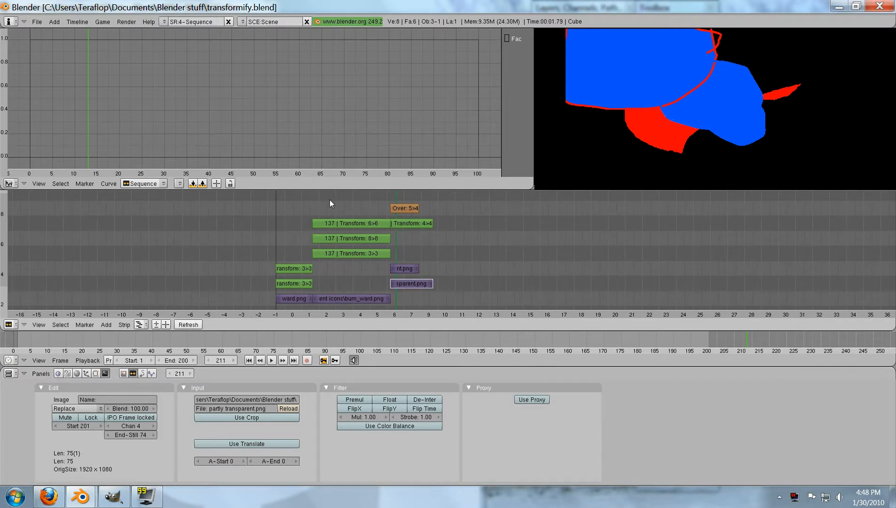
Step: Scrub through the start of the sequence to preview the existing Transform strips
click(287, 203)
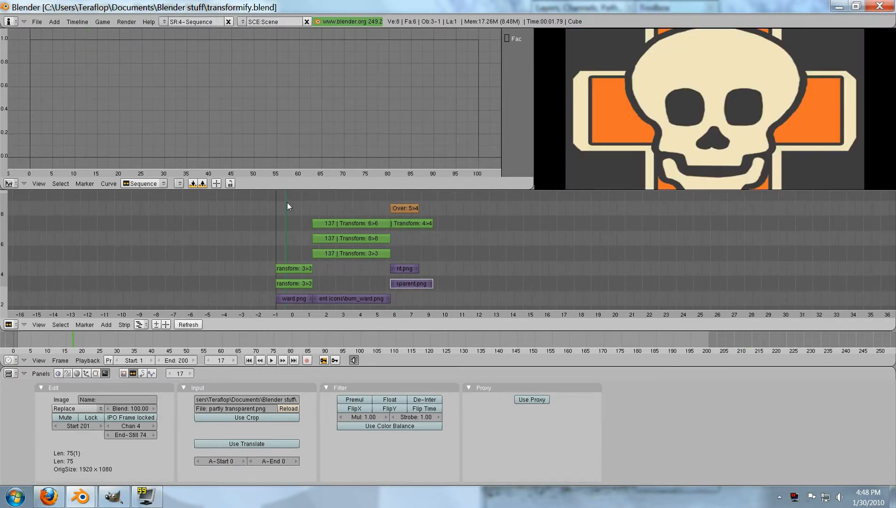
drag(287, 206, 278, 212)
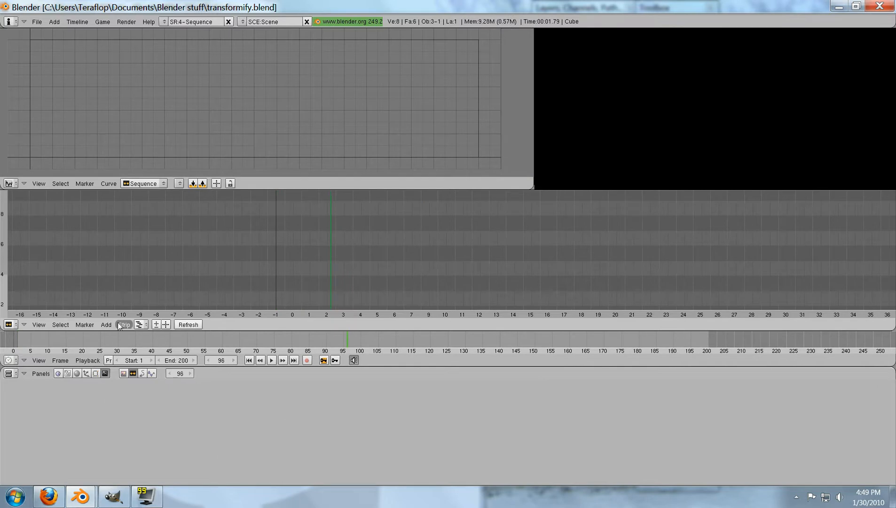
Step: Add burn_ward.png from the pyro achievement icons folder as an image strip in channel 7, starting at frame 0
click(106, 325)
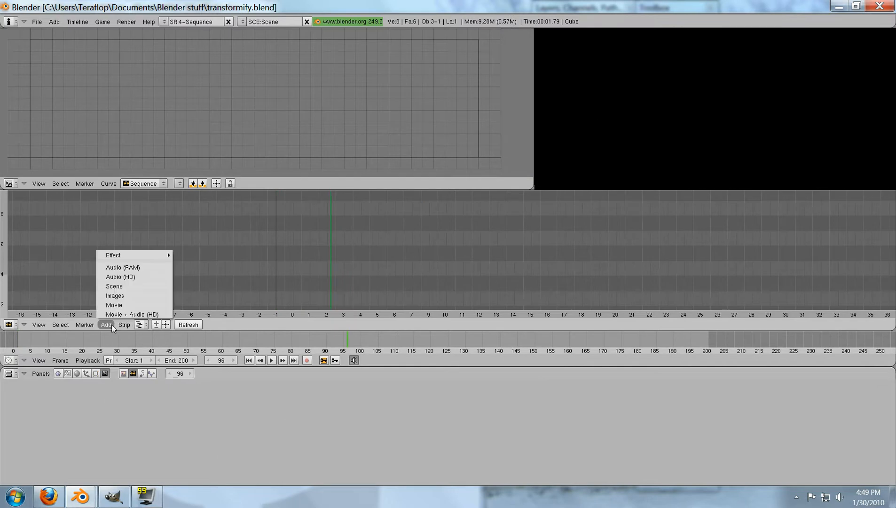
click(105, 325)
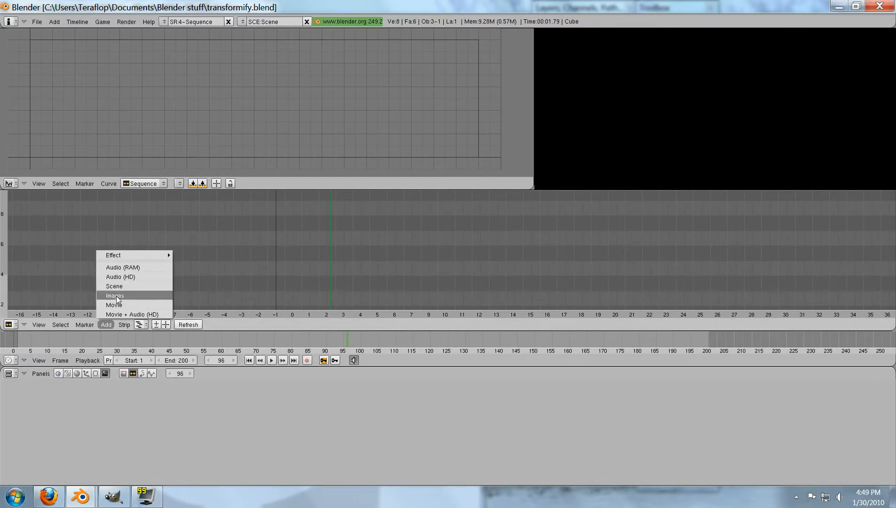
click(115, 296)
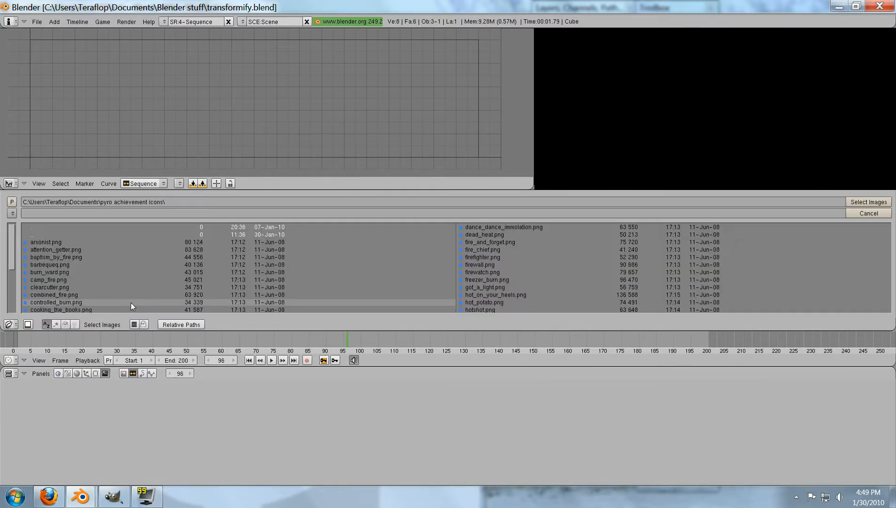
right_click(81, 308)
right_click(81, 302)
right_drag(81, 301, 73, 302)
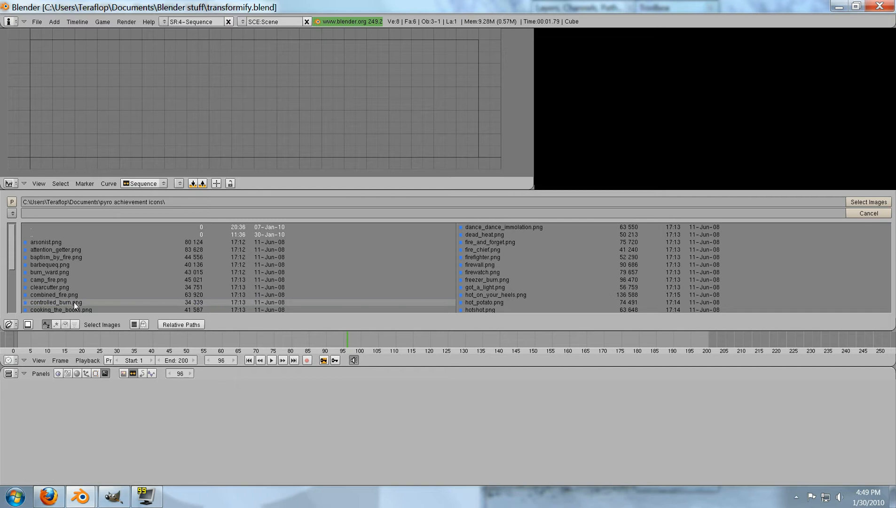
click(67, 272)
click(857, 202)
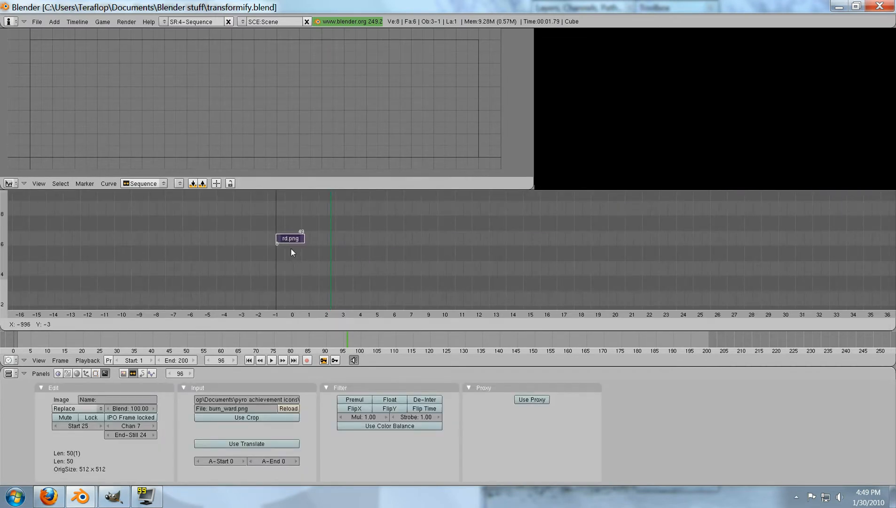
click(291, 248)
Step: Extend the burn_ward.png strip so its end lies at frame 80
drag(291, 248, 311, 242)
key(g)
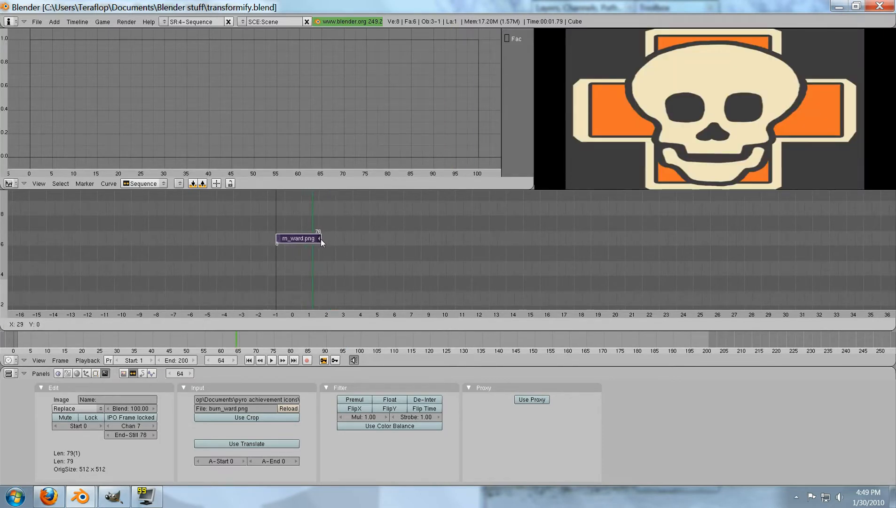
click(322, 238)
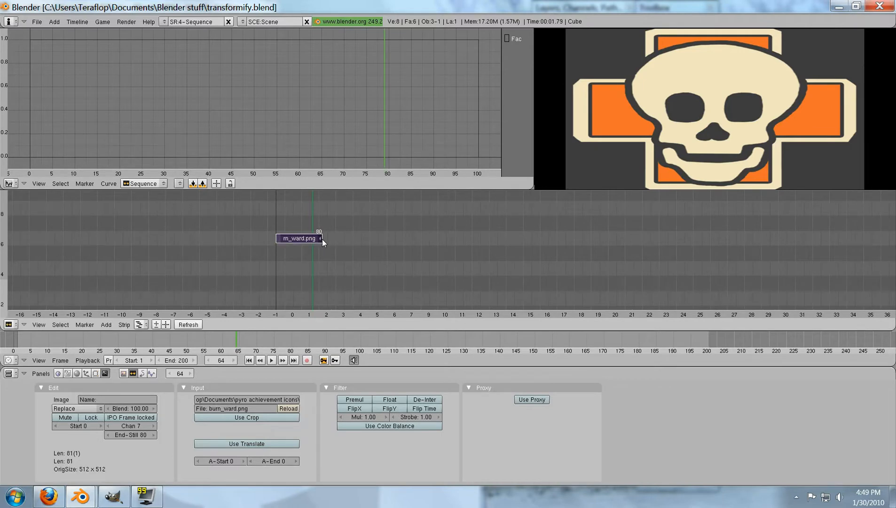
Step: Set the current frame to 1 and show the sequencer settings of the selected image strip
click(279, 228)
click(278, 226)
click(124, 373)
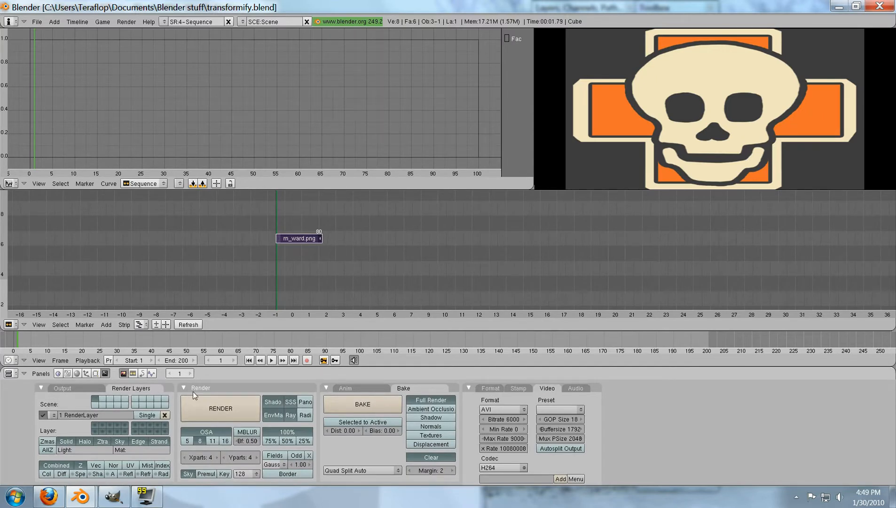
click(133, 374)
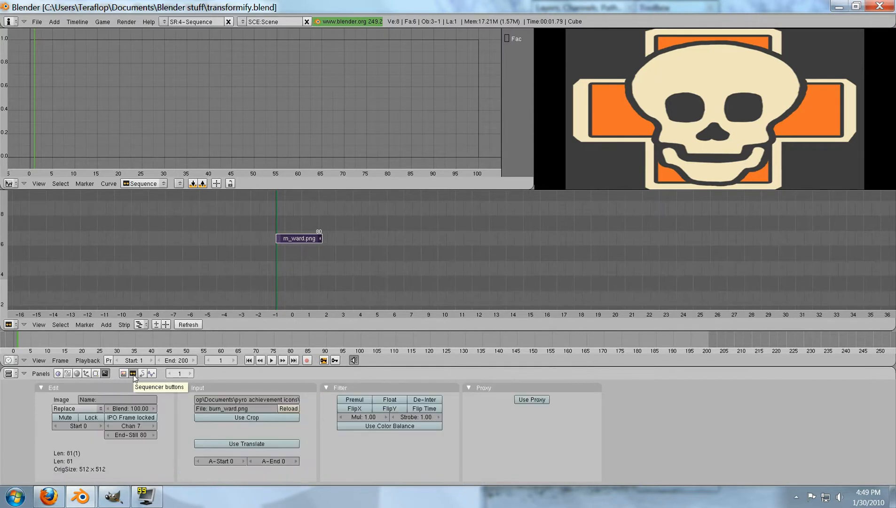
Step: Add a Transform effect strip to the burn_ward.png strip and place it in channel 13 at frame 0
click(113, 322)
mouse_move(121, 254)
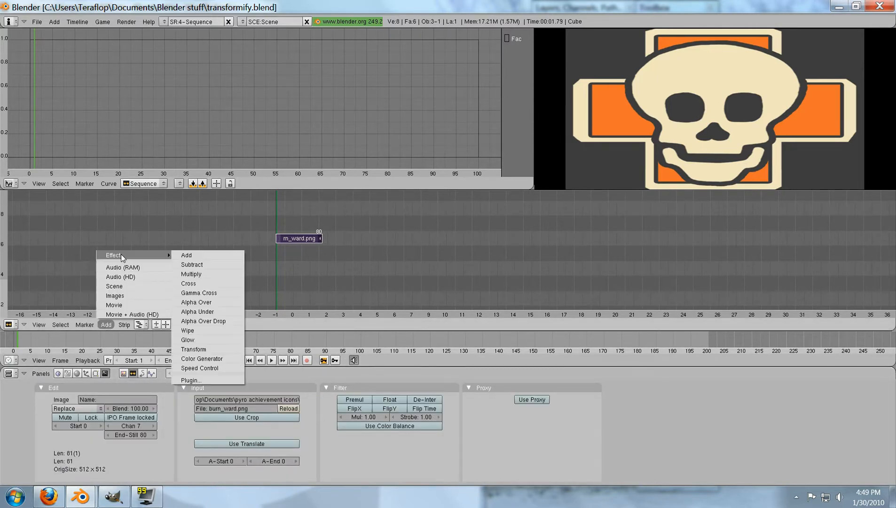
click(192, 348)
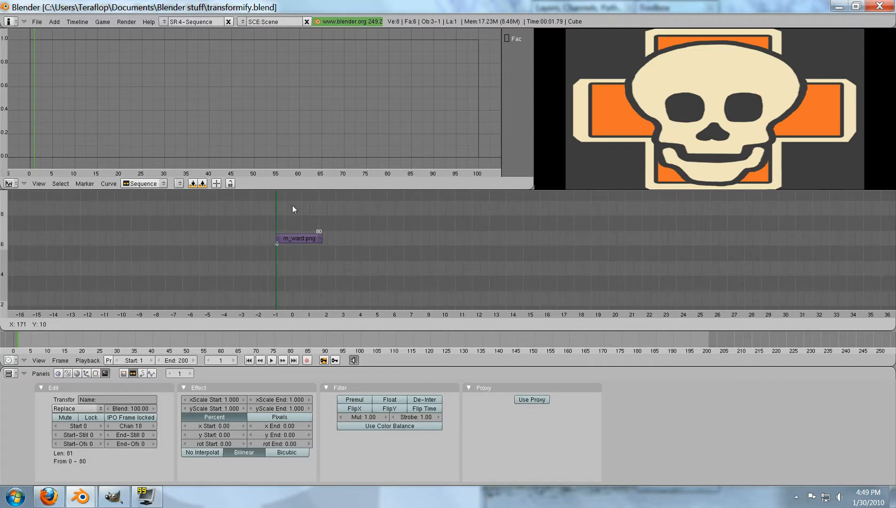
click(280, 266)
scroll(283, 266, up, 4)
scroll(286, 266, down, 3)
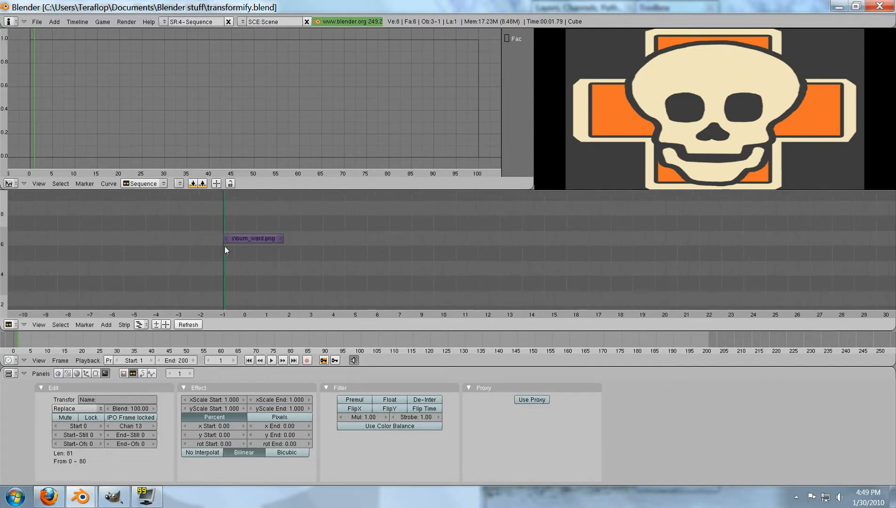
Step: Move the Transform strip down to channel 8, directly above the burn_ward.png strip
middle_drag(224, 247, 236, 310)
key(g)
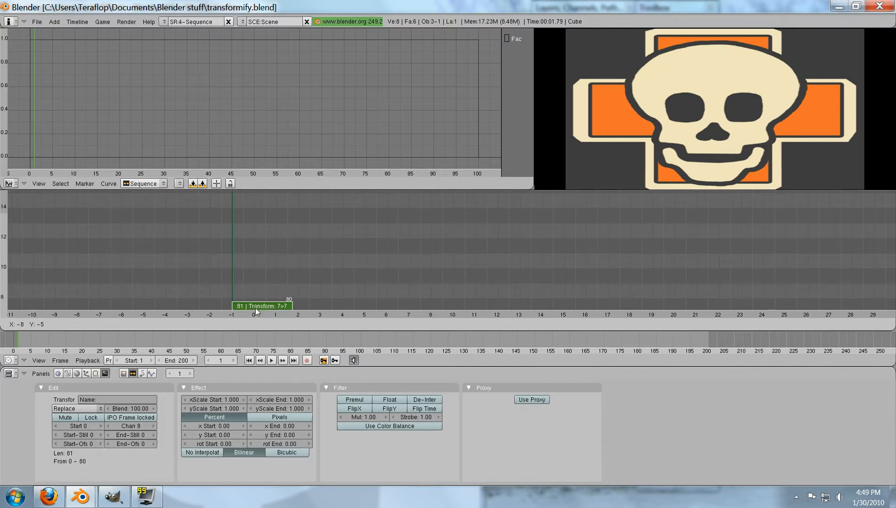
click(258, 302)
scroll(258, 301, down, 1)
scroll(258, 303, down, 2)
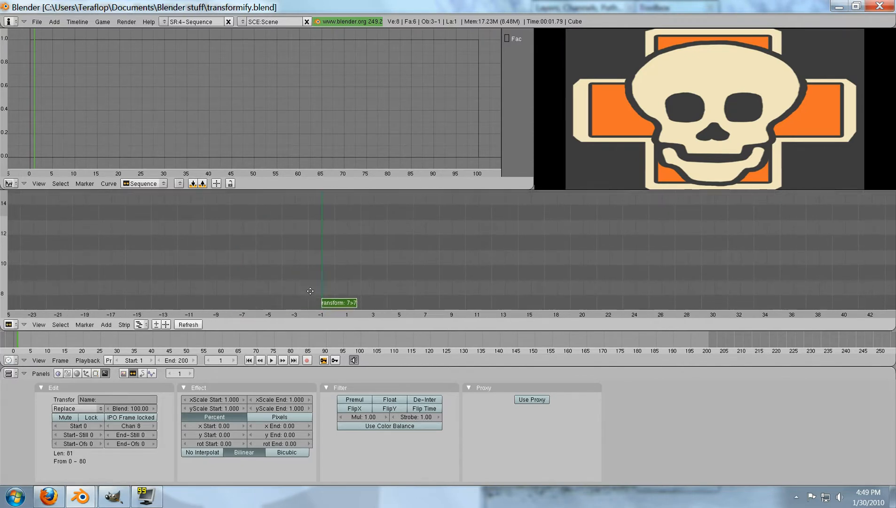
middle_drag(258, 301, 285, 223)
scroll(290, 264, up, 1)
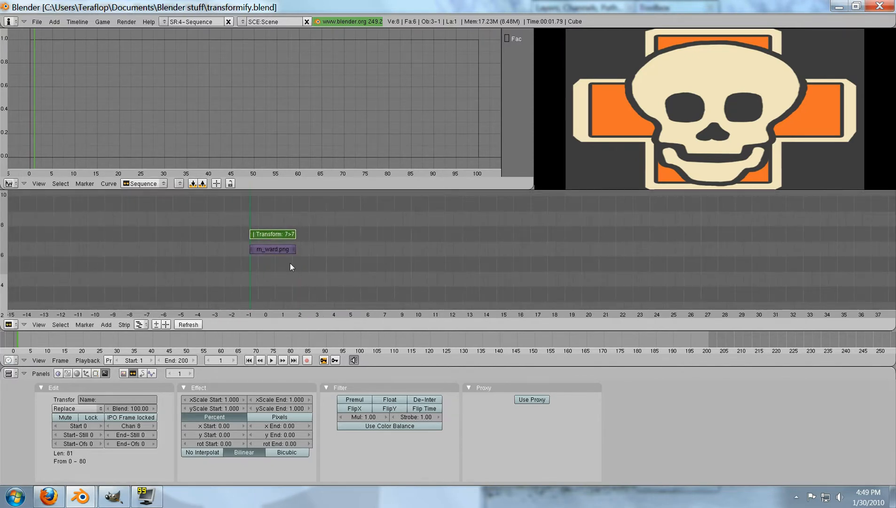
click(226, 403)
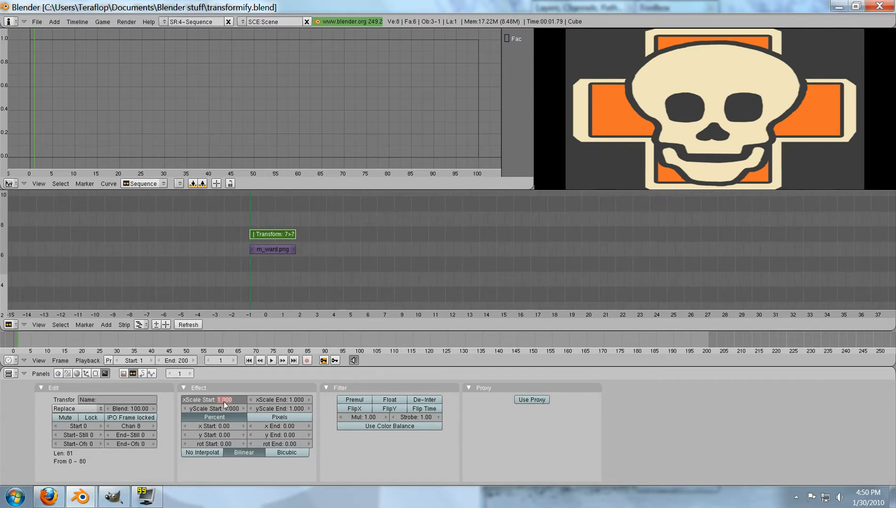
key(Escape)
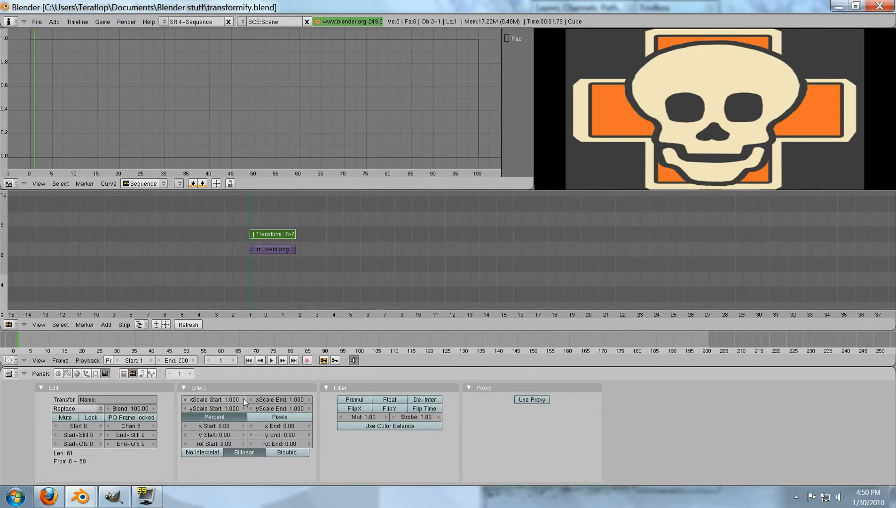
click(226, 402)
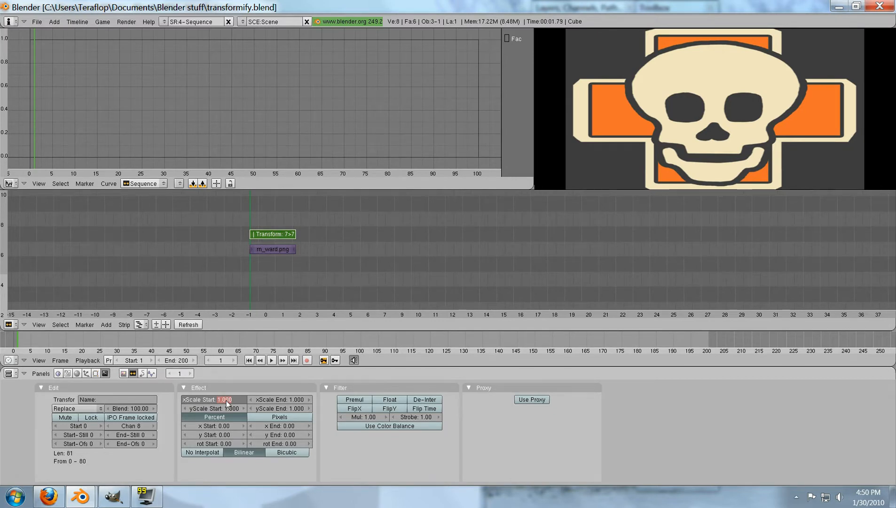
key(Return)
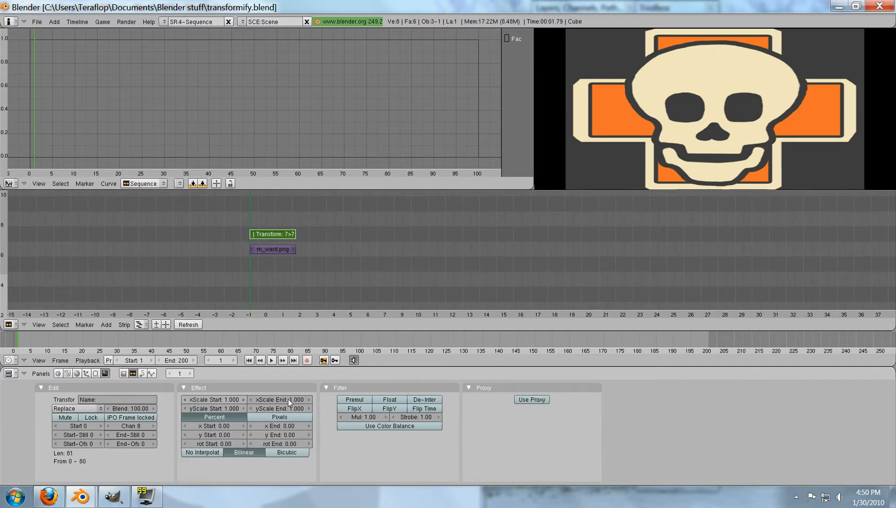
Step: Set the Transform effect's xScale End to 5.000 and scrub the current frame to 76 to preview the stretch
click(299, 399)
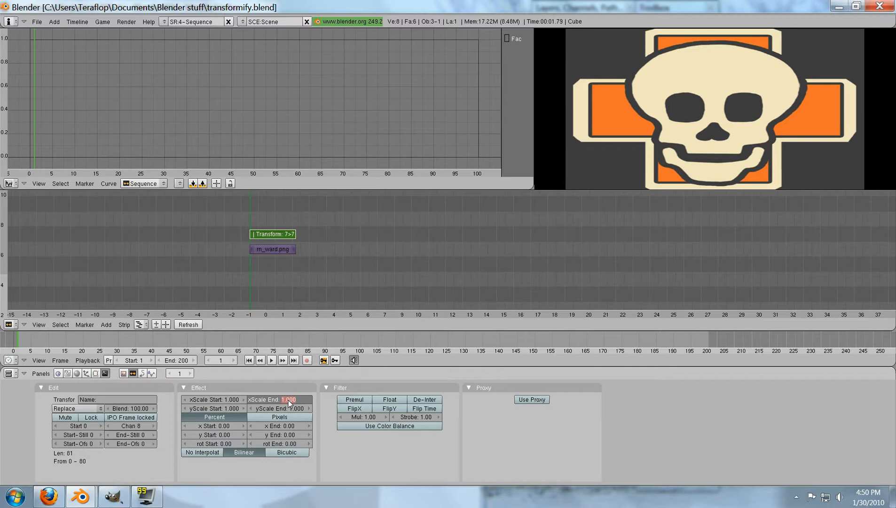
key(Return)
click(279, 399)
key(Return)
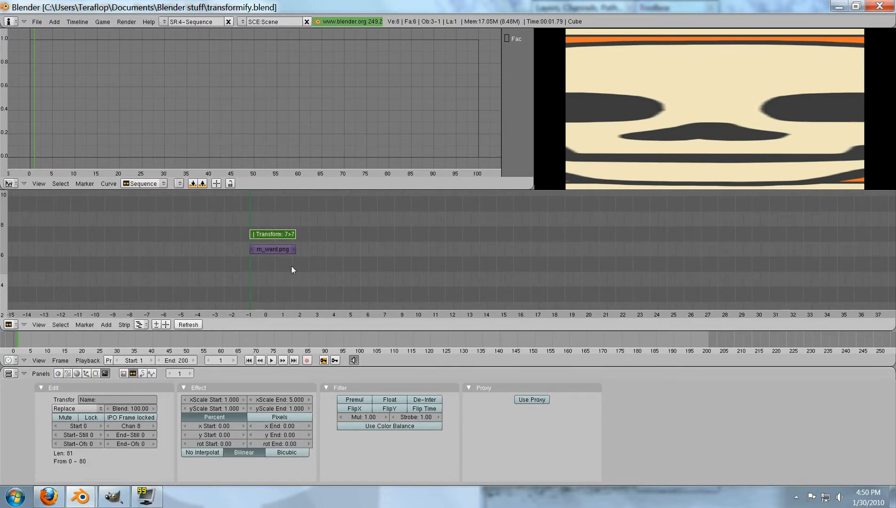
mouse_move(283, 224)
mouse_down()
mouse_move(287, 217)
mouse_move(250, 216)
mouse_move(292, 218)
mouse_up()
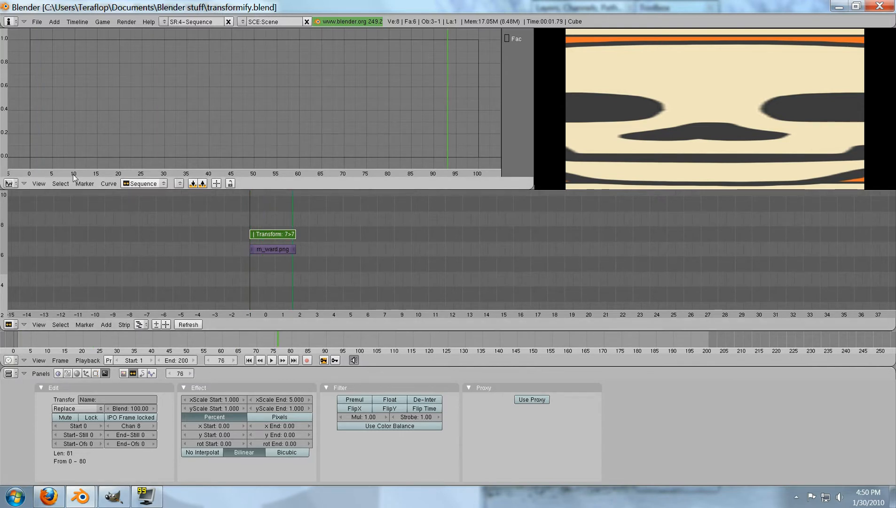
Step: Create a Fac curve for the Transform strip from 0.0 at frame 0 to 1.0 at frame 100 and straighten it with vector handles
ctrl+click(30, 157)
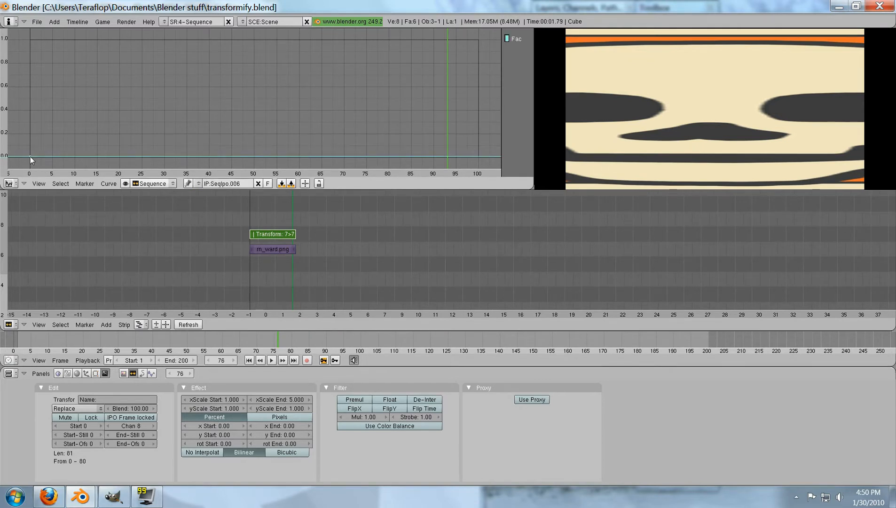
ctrl+click(478, 39)
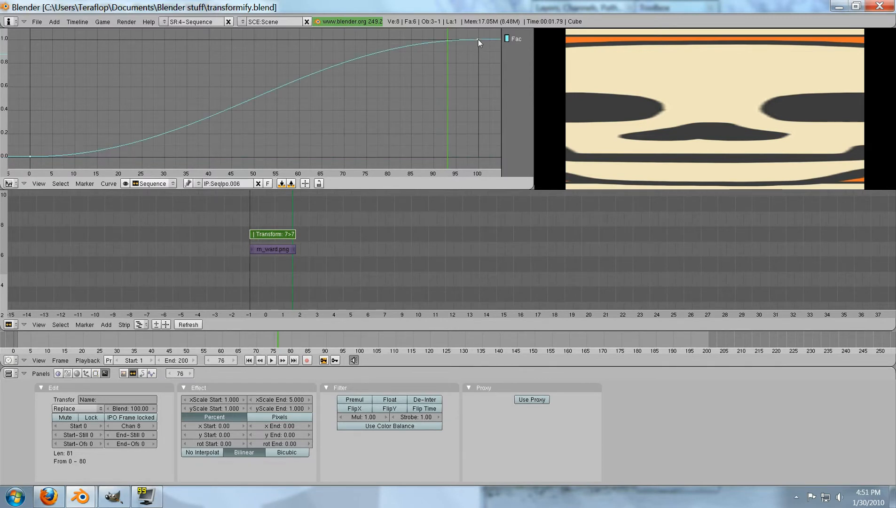
key(Tab)
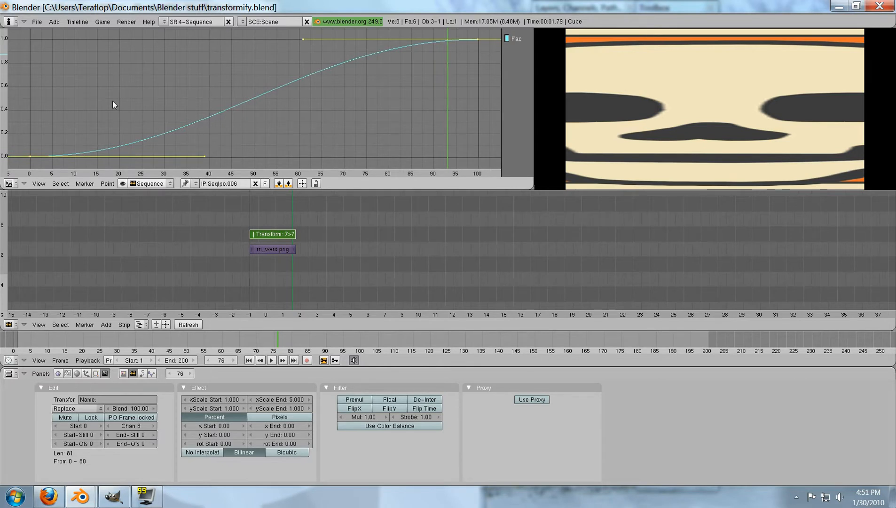
key(v)
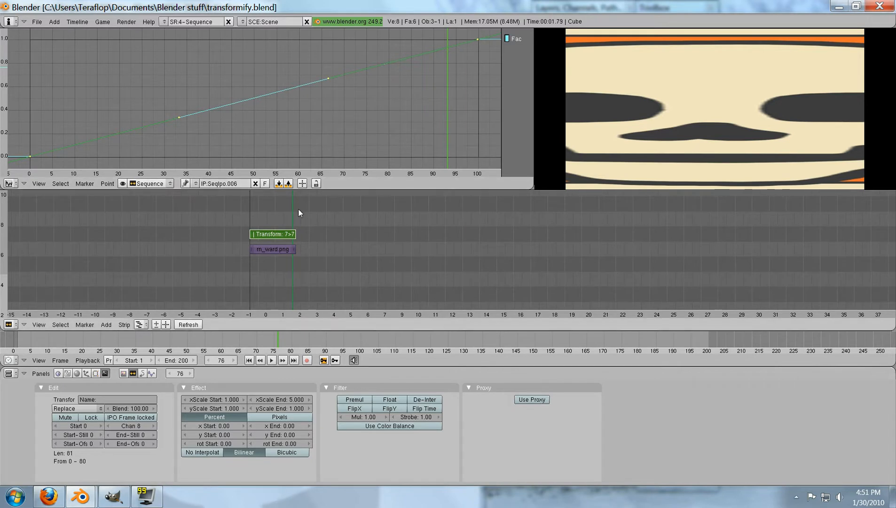
Step: Scrub the current frame between 12 and 76 to preview the animated horizontal stretch
click(279, 221)
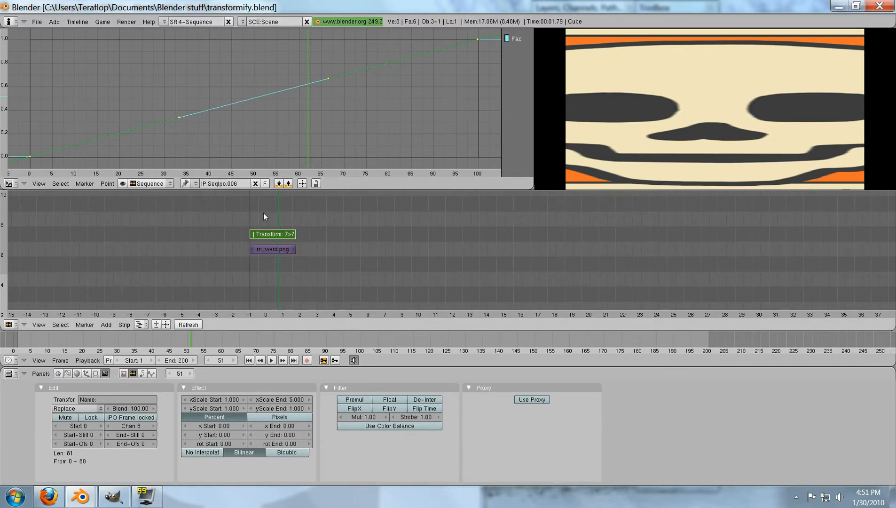
click(257, 224)
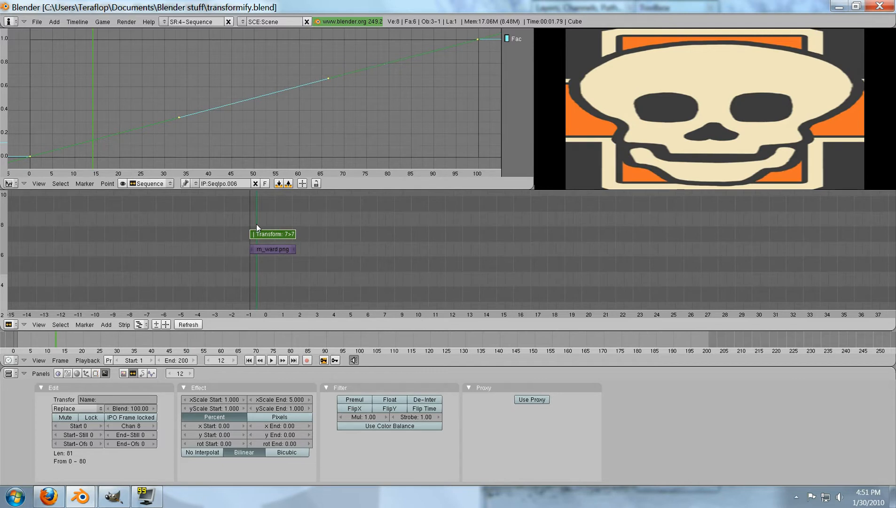
mouse_move(276, 220)
mouse_down()
mouse_move(295, 216)
mouse_move(279, 230)
mouse_up()
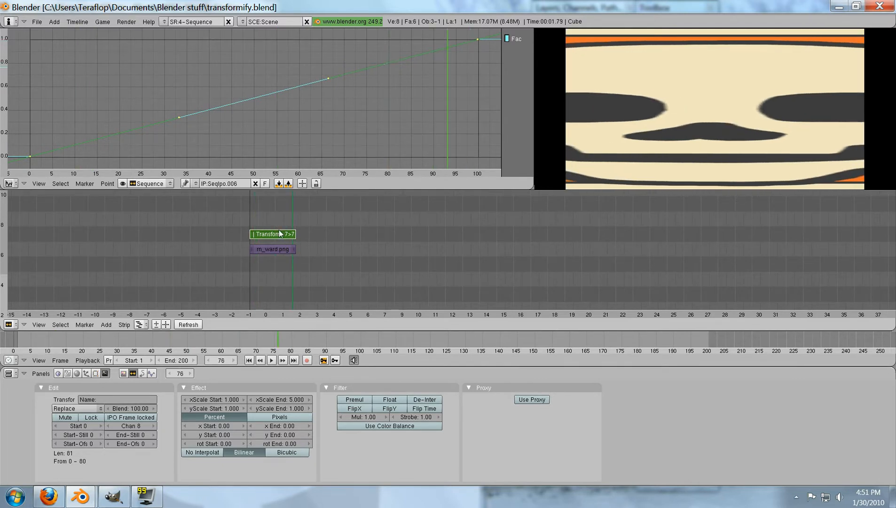
Step: Add a second Transform effect to the burn_ward.png strip and place it in channel 9, above the first one
right_click(269, 250)
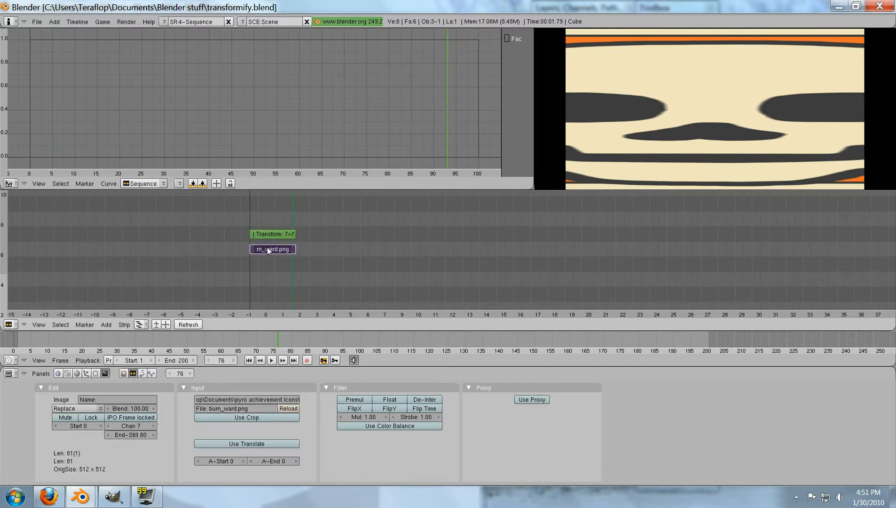
click(109, 325)
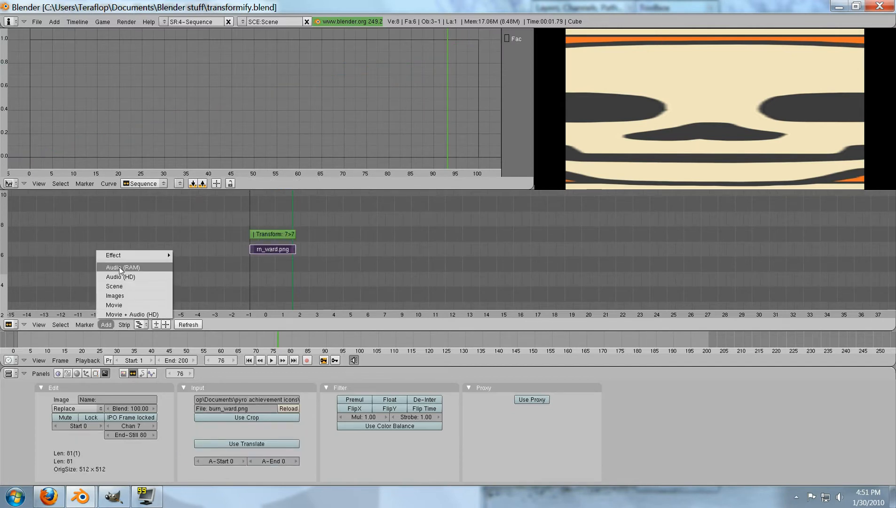
mouse_move(122, 256)
click(201, 348)
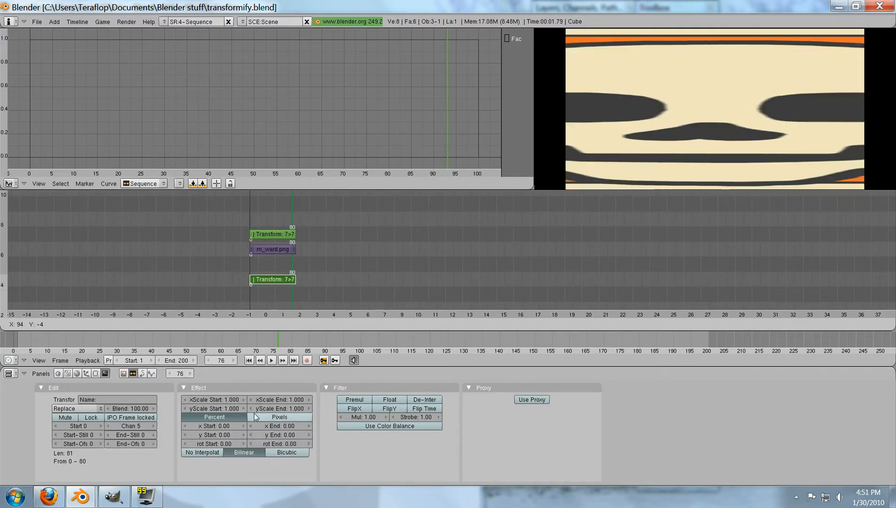
click(264, 342)
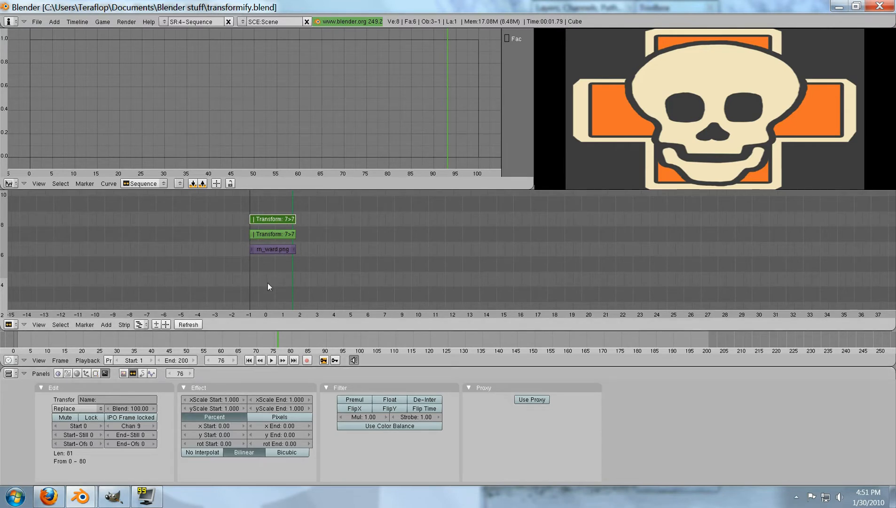
Step: Move the current frame to 45 and delete the Transform strip in channel 9
click(276, 234)
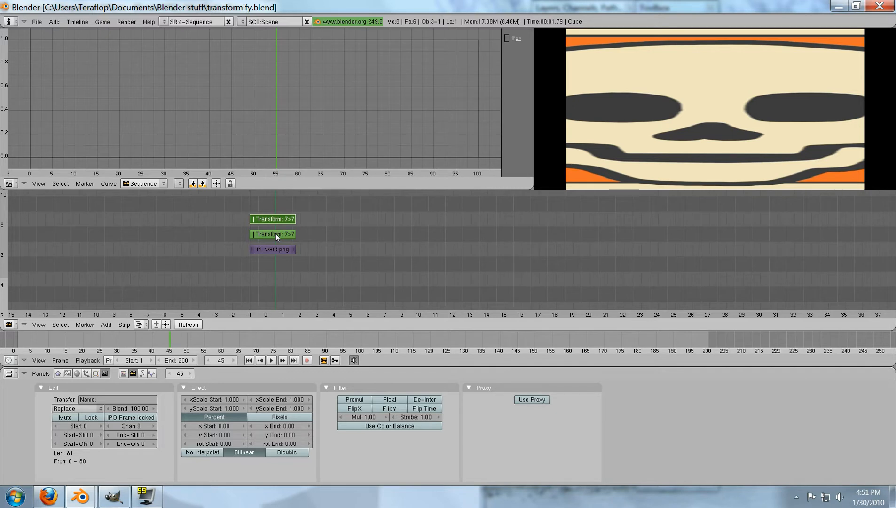
click(276, 233)
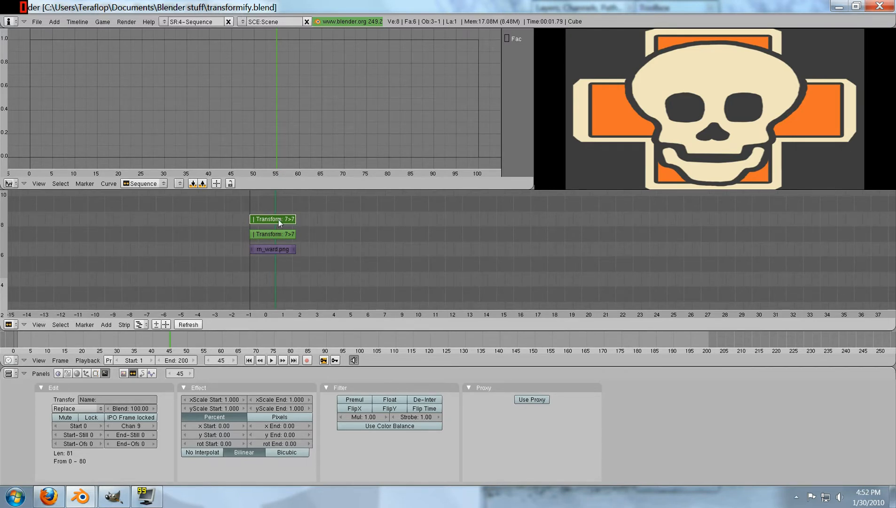
key(x)
key(Return)
Step: Add a Transform effect that takes the channel 8 Transform strip as input, and place it directly above in channel 9
right_click(262, 234)
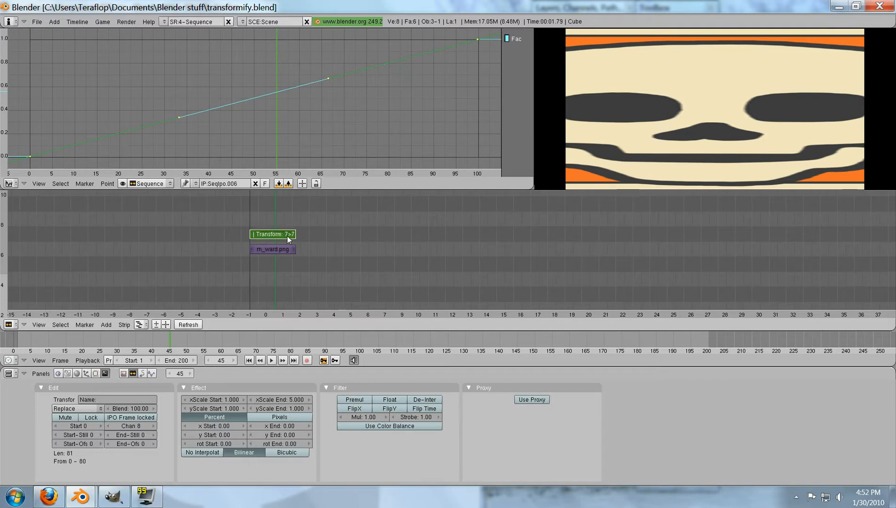
click(106, 325)
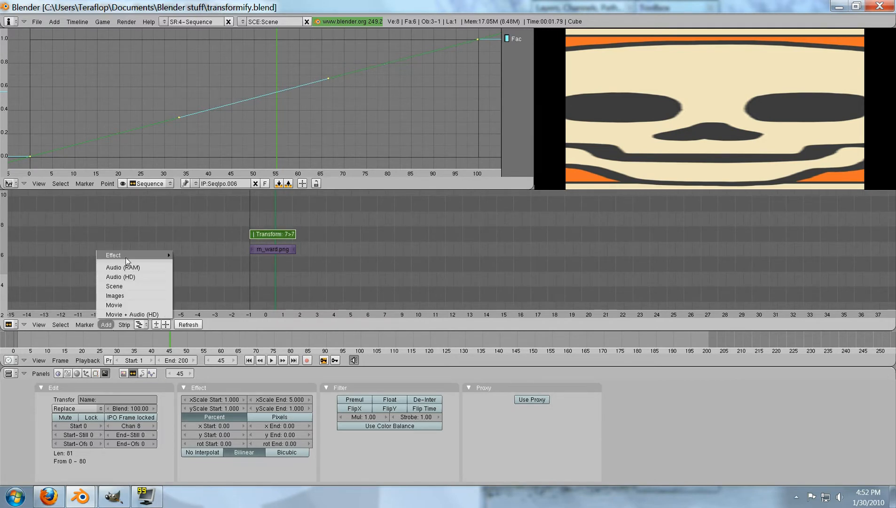
mouse_move(128, 255)
click(193, 349)
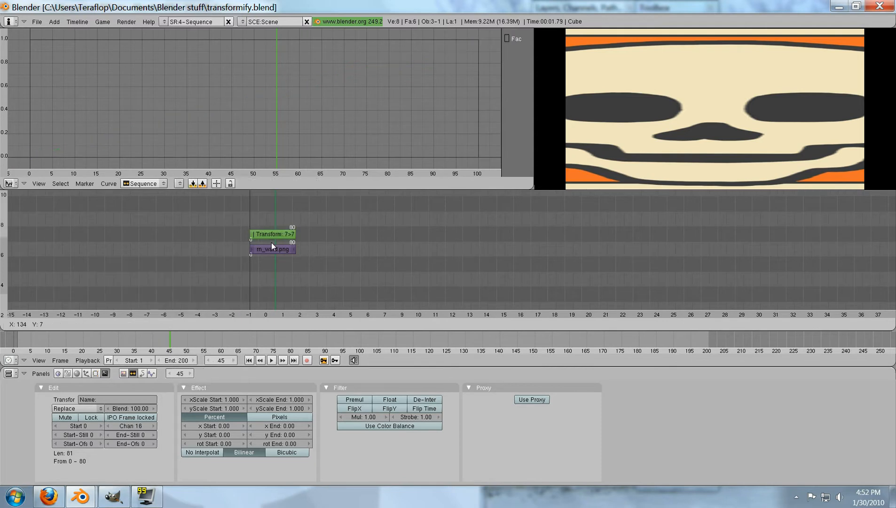
click(259, 343)
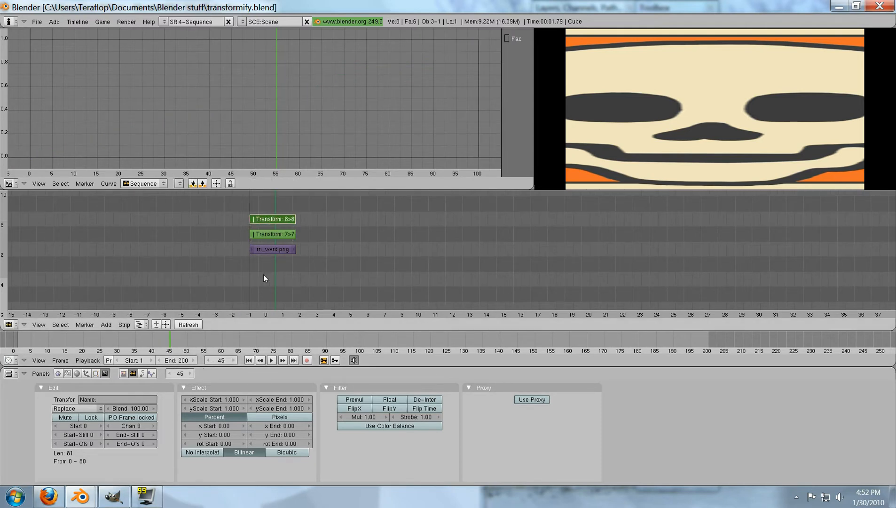
Step: Set the yScale End of the channel 9 Transform effect to 5.000
click(293, 411)
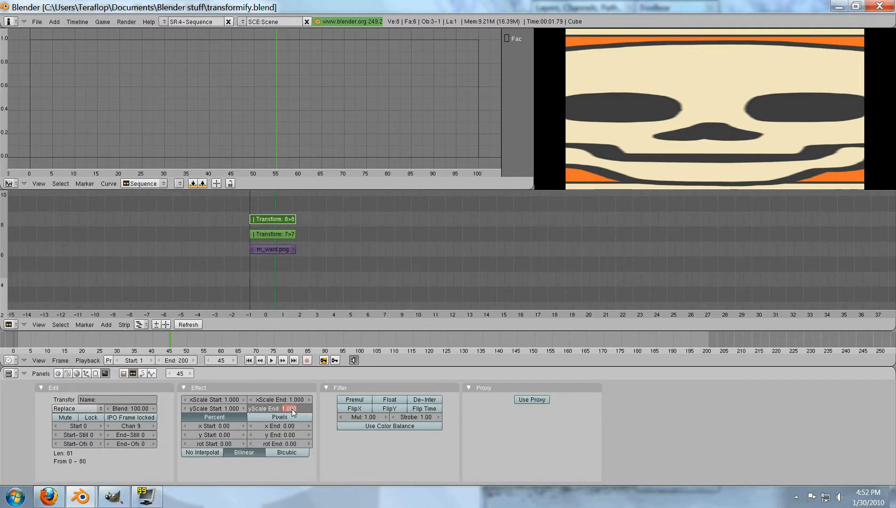
text(5)
key(Return)
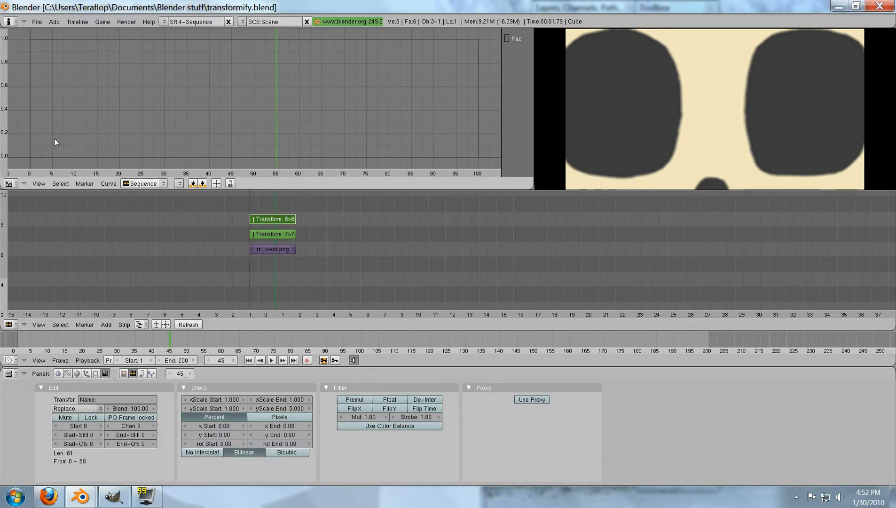
Step: Create a Fac curve for the channel 9 Transform from 0.0 at frame 0 to 1.0 at frame 100, straightened with vector handles
click(30, 155)
ctrl+click(30, 155)
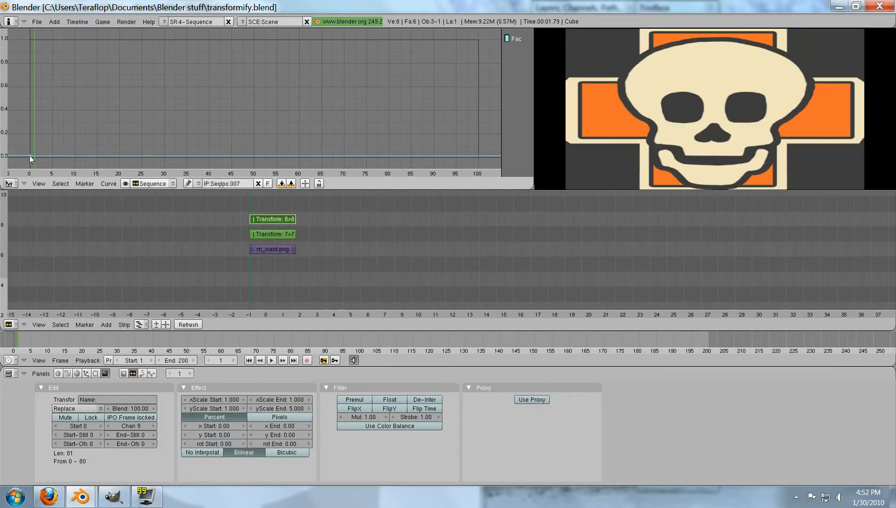
ctrl+click(479, 40)
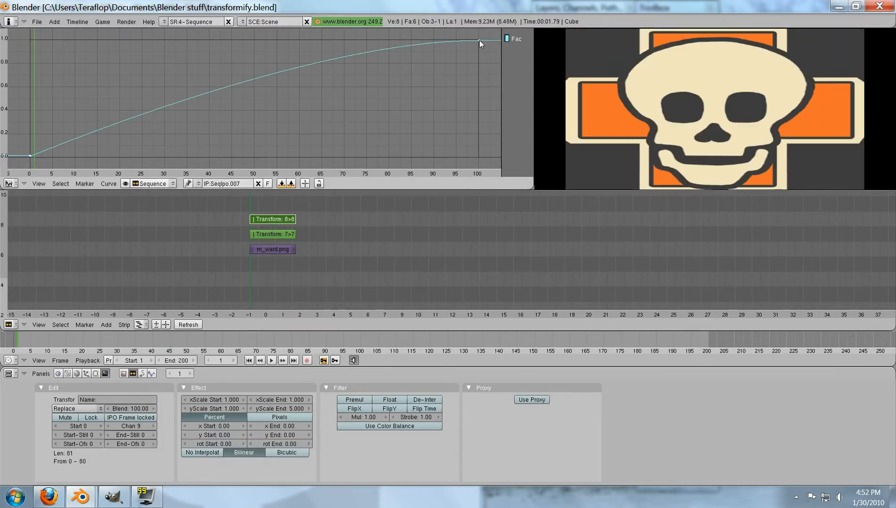
key(Tab)
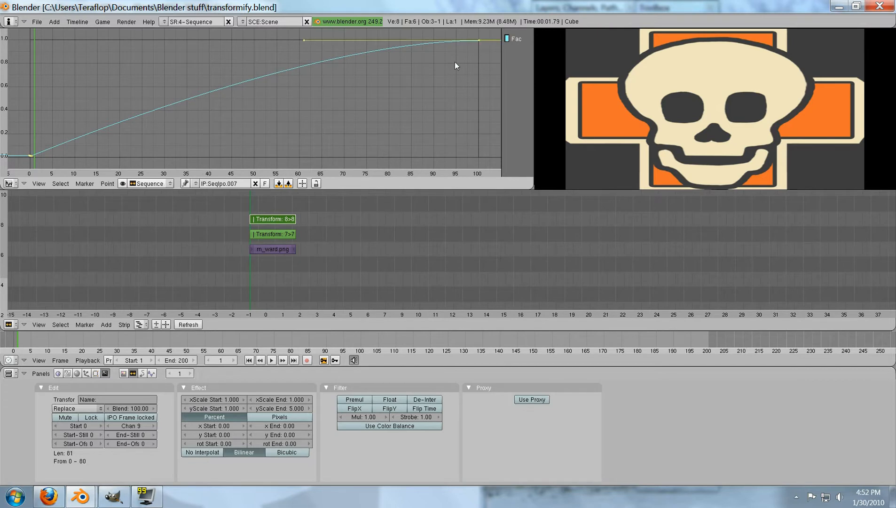
key(v)
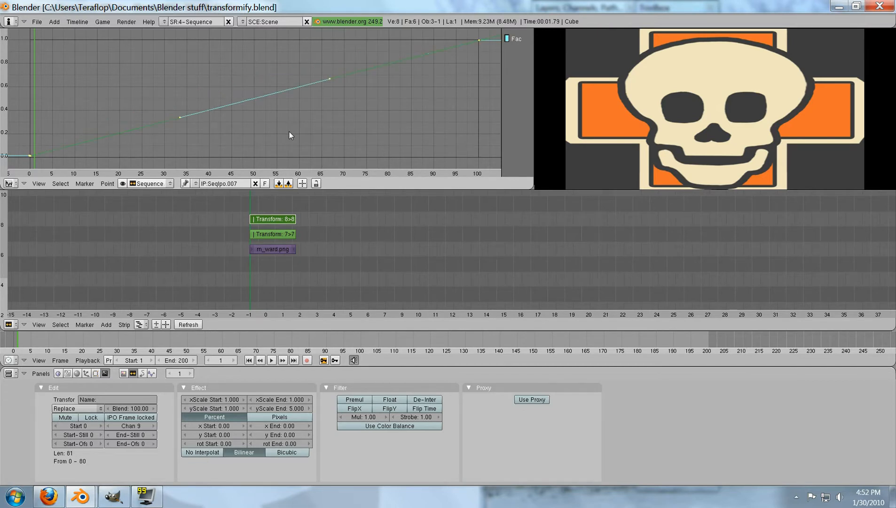
Step: Scrub the current frame between 17 and 75 to preview the combined horizontal and vertical scaling
click(279, 233)
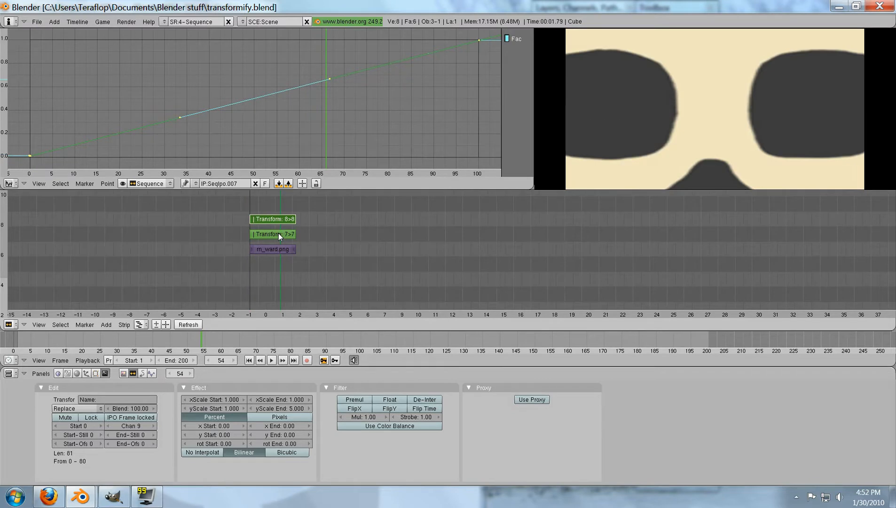
click(256, 207)
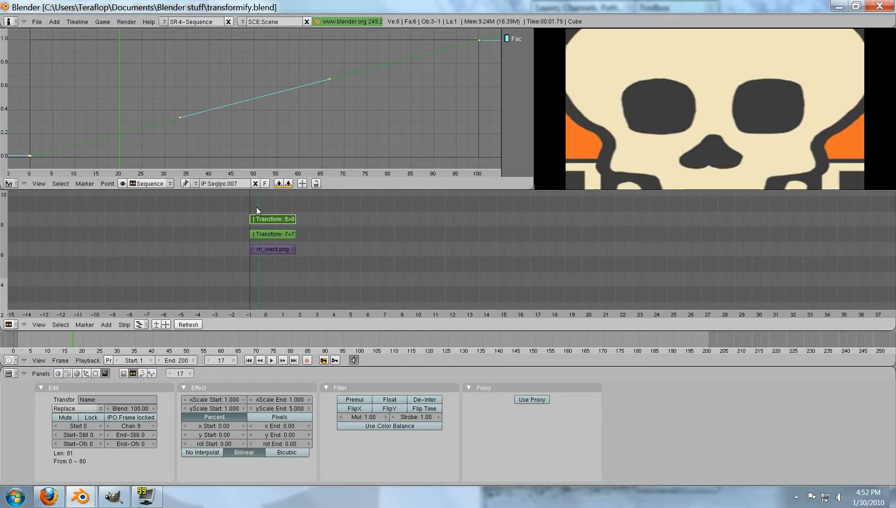
click(280, 209)
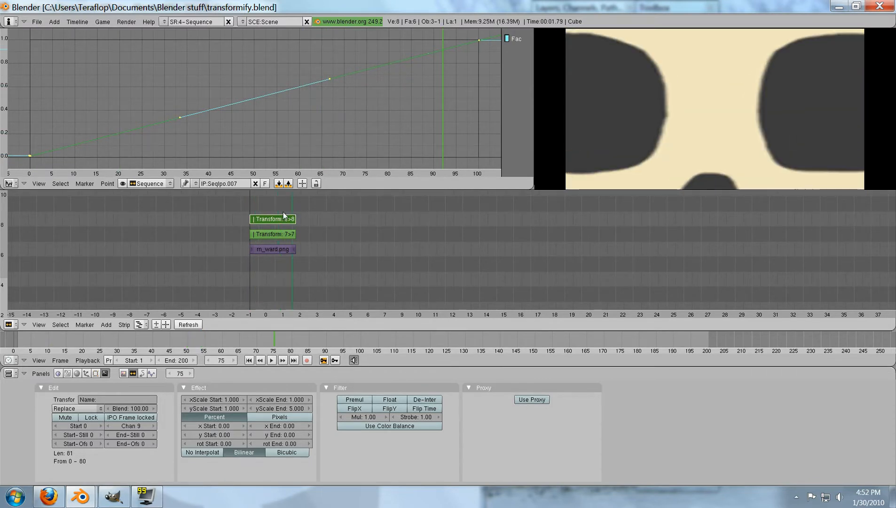
click(283, 212)
click(285, 212)
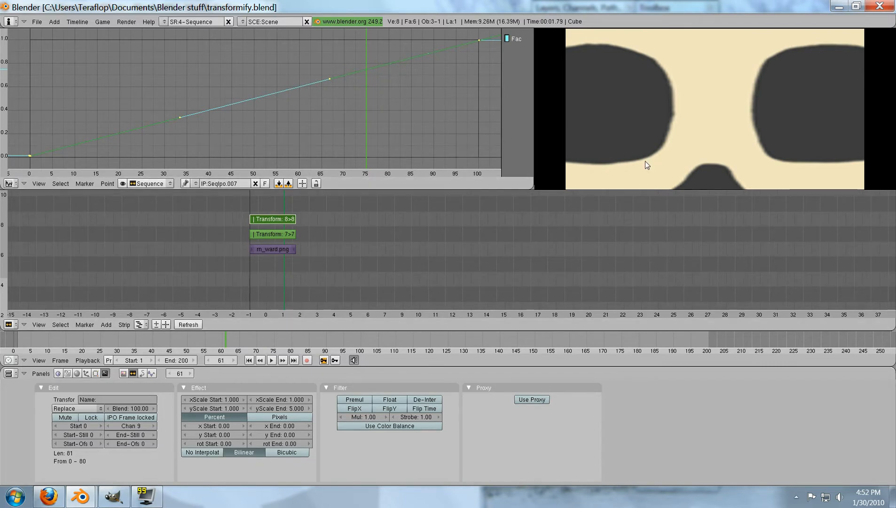
click(287, 205)
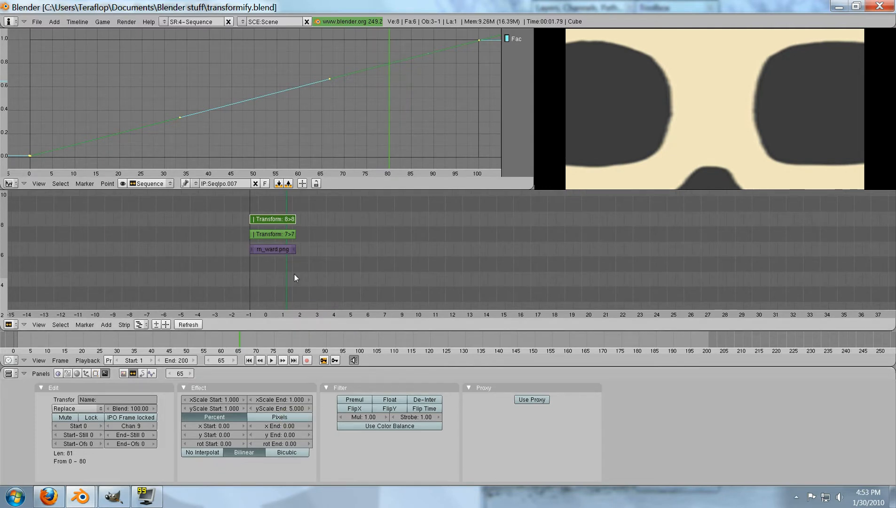
Step: Name the upper Transform strip in channel 9 "y scale"
right_click(284, 236)
right_click(283, 220)
click(112, 399)
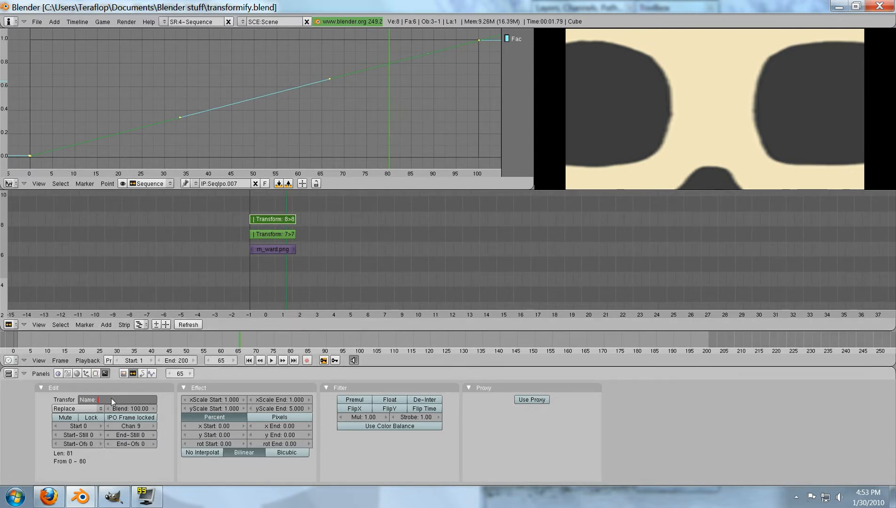
text(y scale)
key(Return)
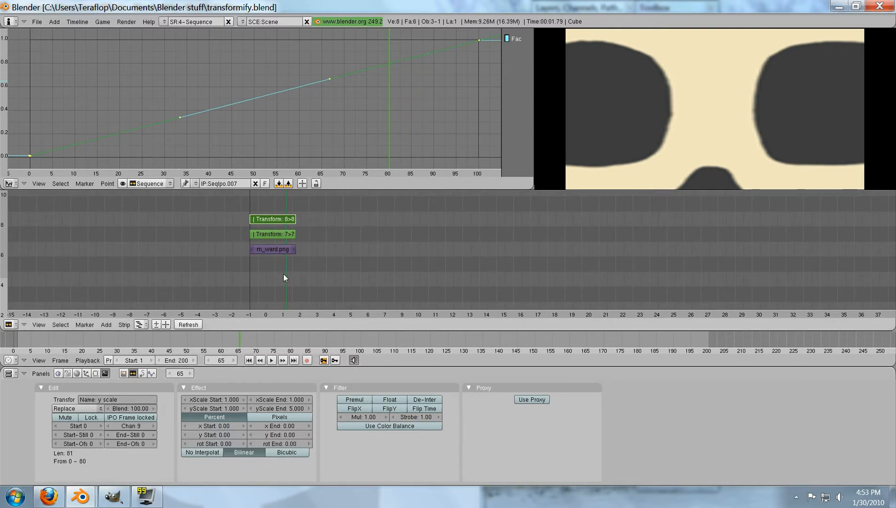
Step: Duplicate the burn_ward.png strip in channel 7, start the copy at frame 81 right after the original, and move the current frame to 84
scroll(283, 275, up, 4)
middle_drag(133, 252, 301, 261)
scroll(301, 261, down, 1)
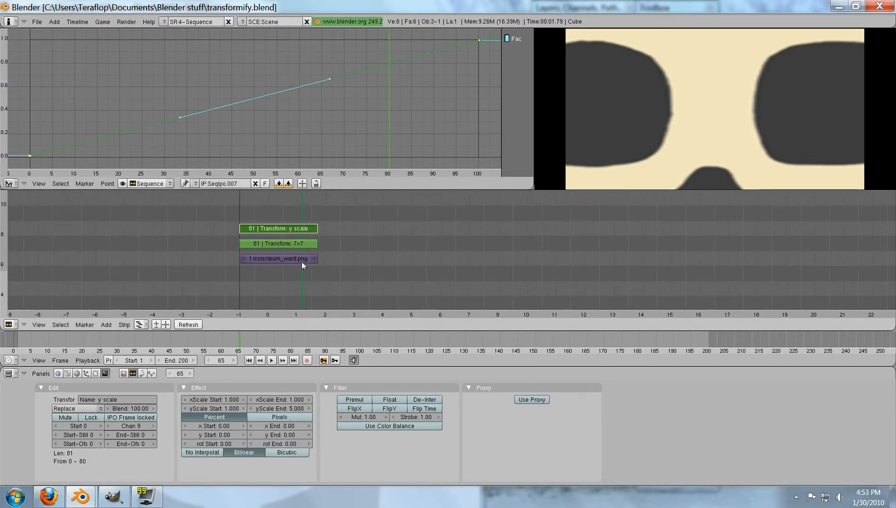
right_click(309, 259)
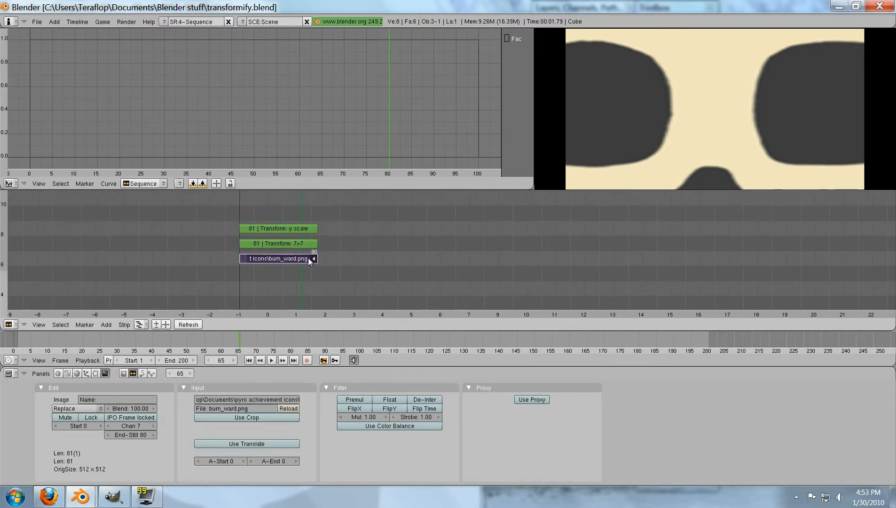
key(shift+d)
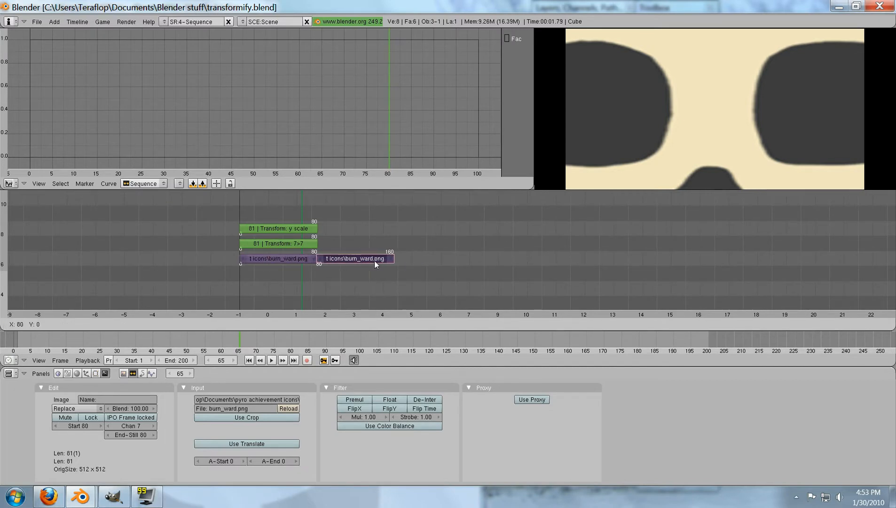
click(376, 260)
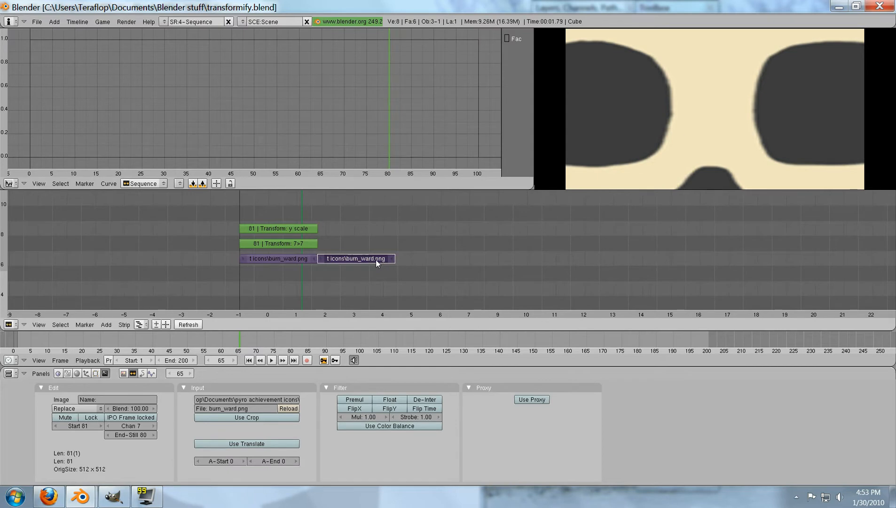
drag(329, 235, 321, 234)
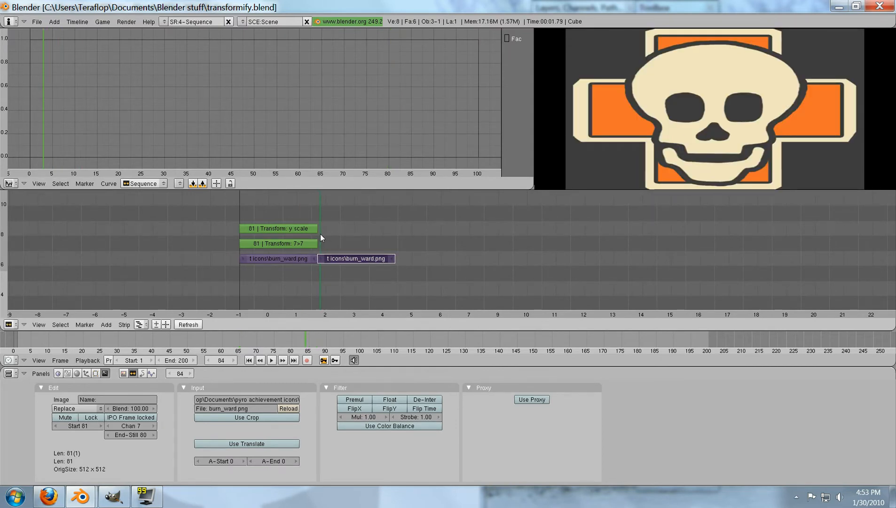
Step: Add a Transform effect to the second burn_ward.png strip and place it directly above in channel 8
click(108, 324)
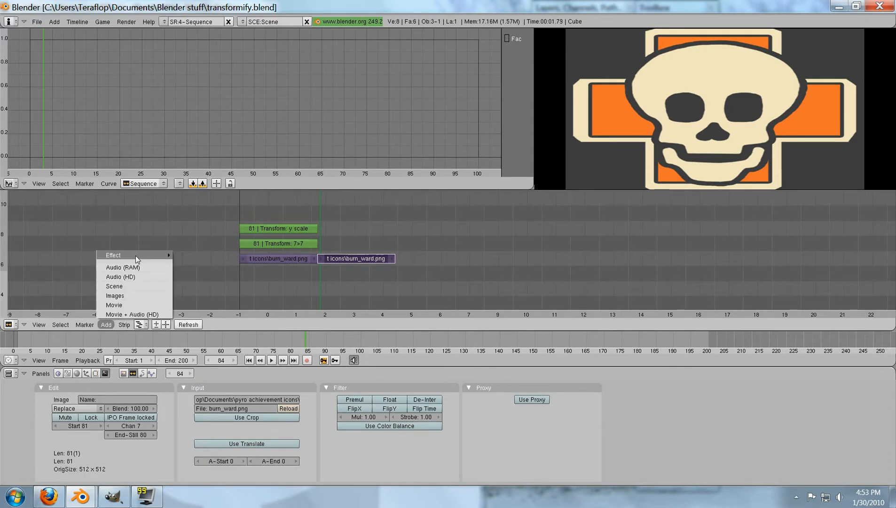
mouse_move(136, 257)
click(193, 349)
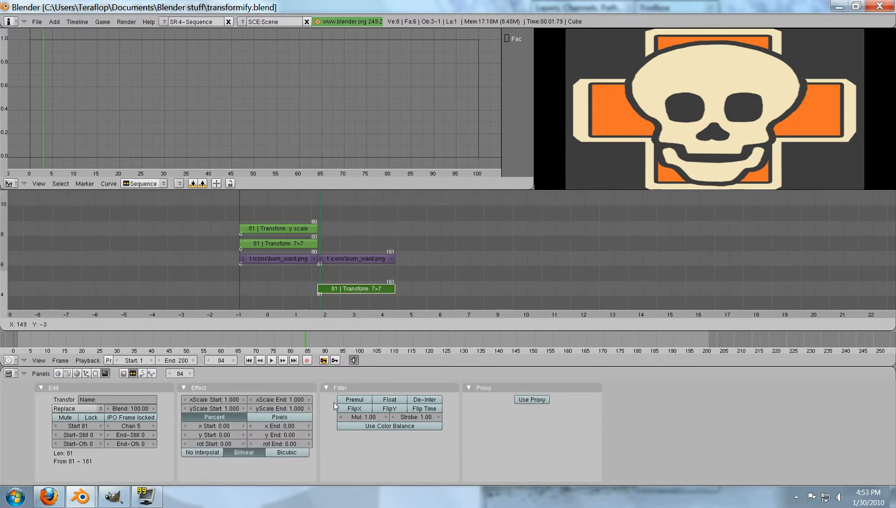
click(343, 345)
click(113, 327)
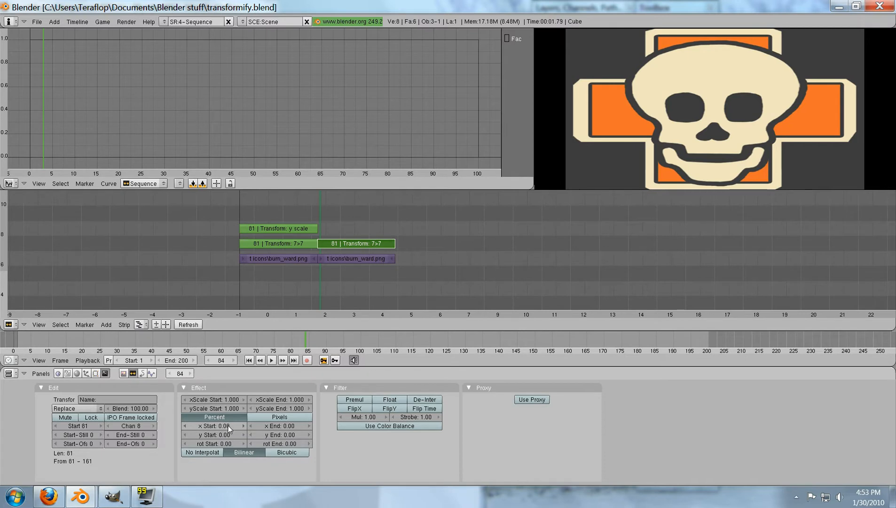
Step: Set both x End and y End of the second image's Transform effect to 60.00 percent
click(292, 427)
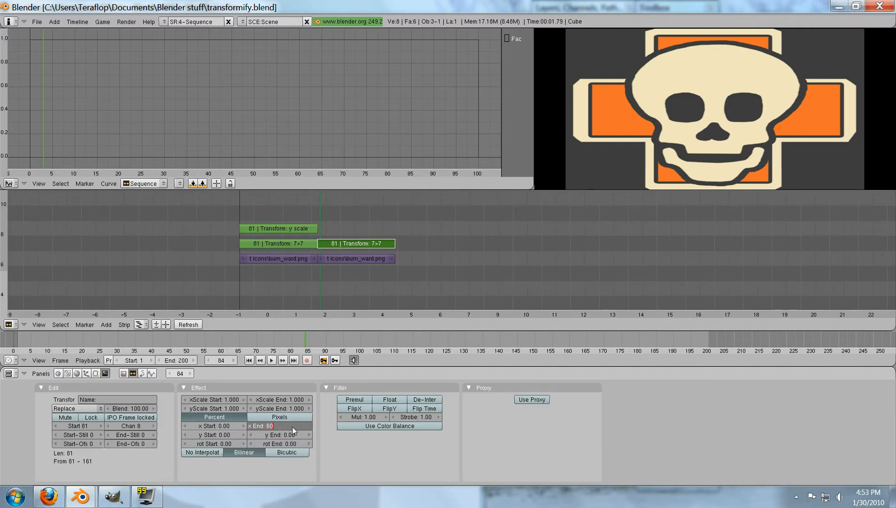
key(Return)
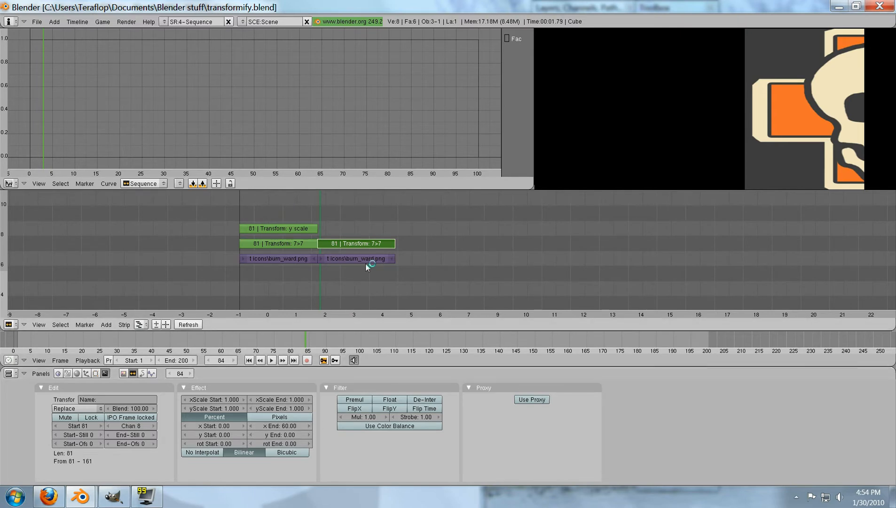
click(280, 444)
click(286, 436)
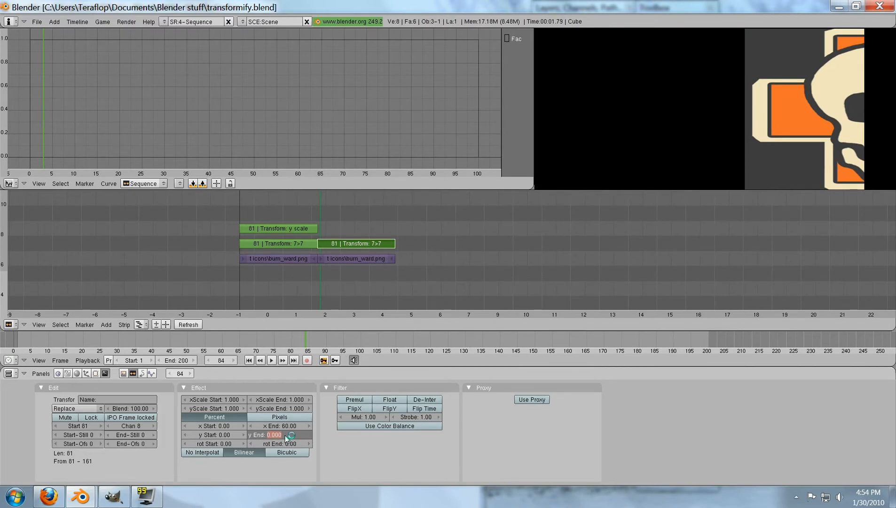
text(60)
key(Return)
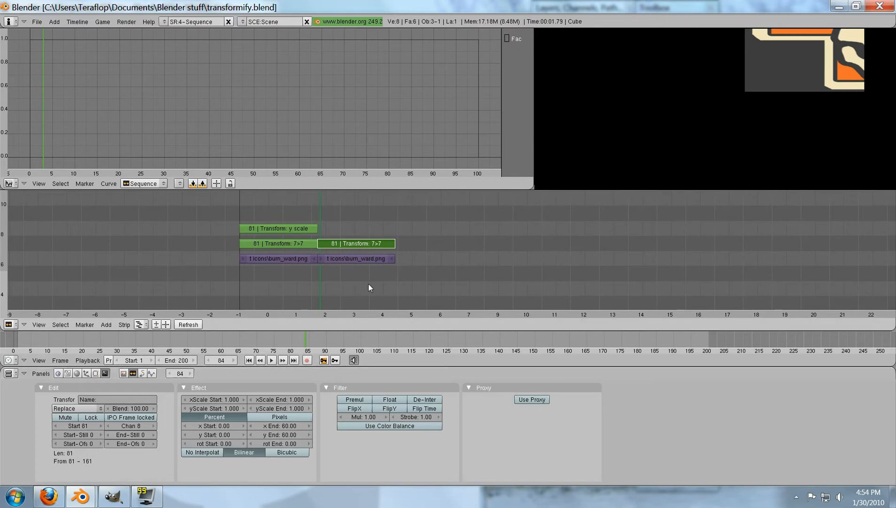
Step: Duplicate the second burn_ward.png strip and place the copy right after it in channel 7, starting at frame 162
right_click(380, 260)
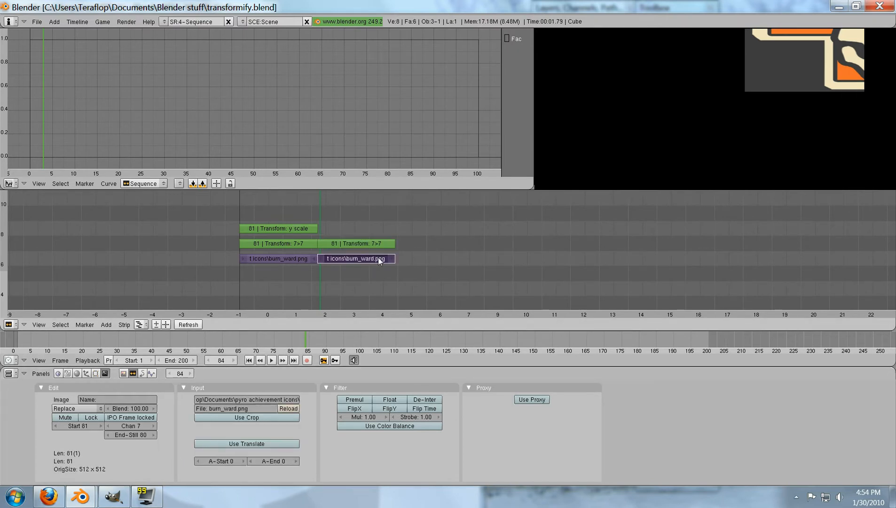
key(shift+d)
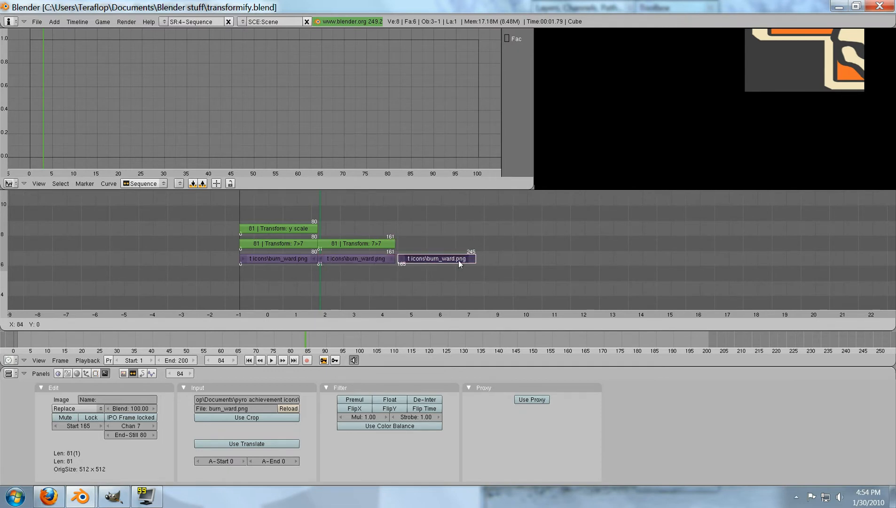
click(455, 260)
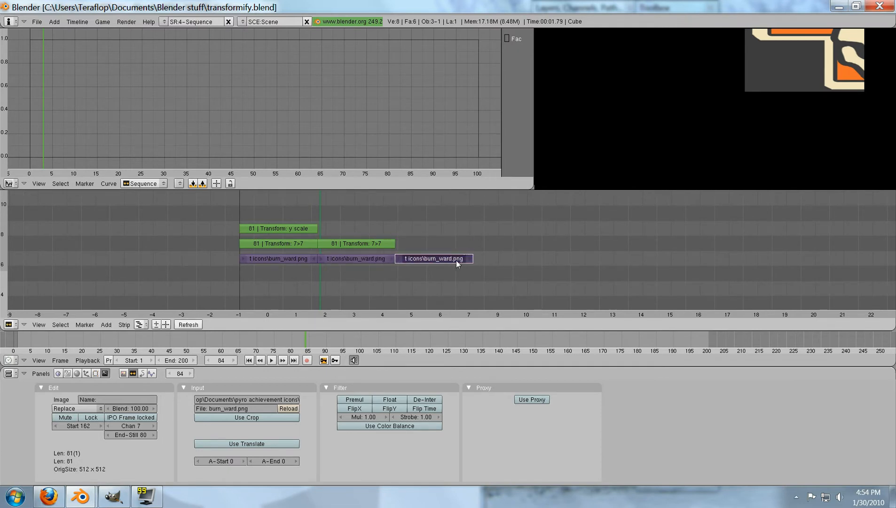
Step: Add a Transform effect to the third burn_ward.png strip and place it directly above in channel 8
click(107, 325)
mouse_move(135, 257)
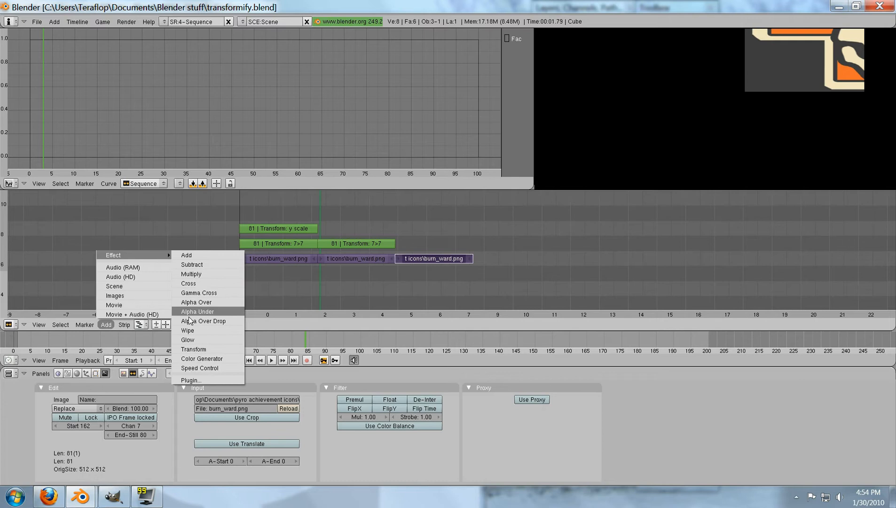
click(193, 349)
click(332, 353)
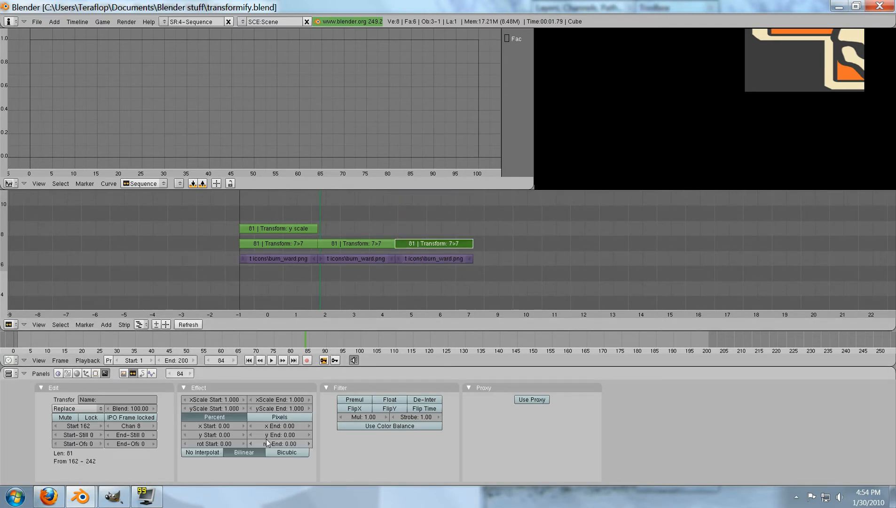
Step: Set rot End of the third image's Transform effect to 90.00
click(284, 444)
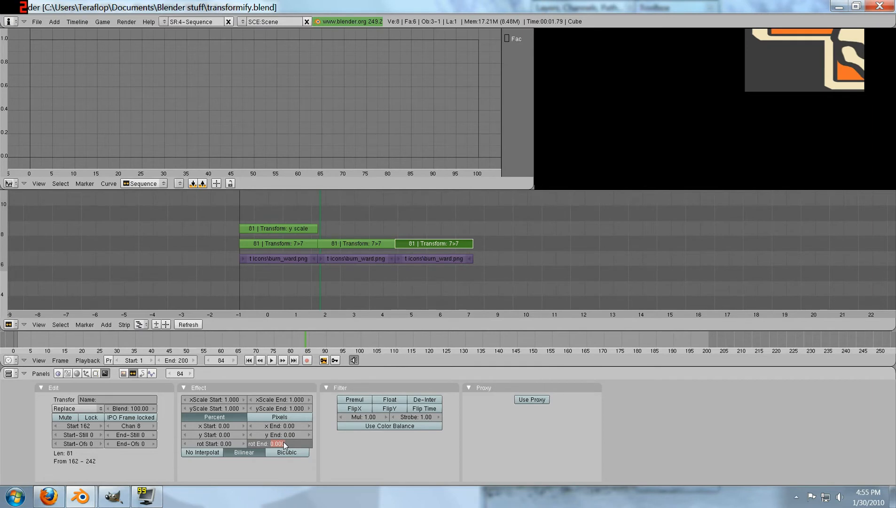
text(90)
key(Return)
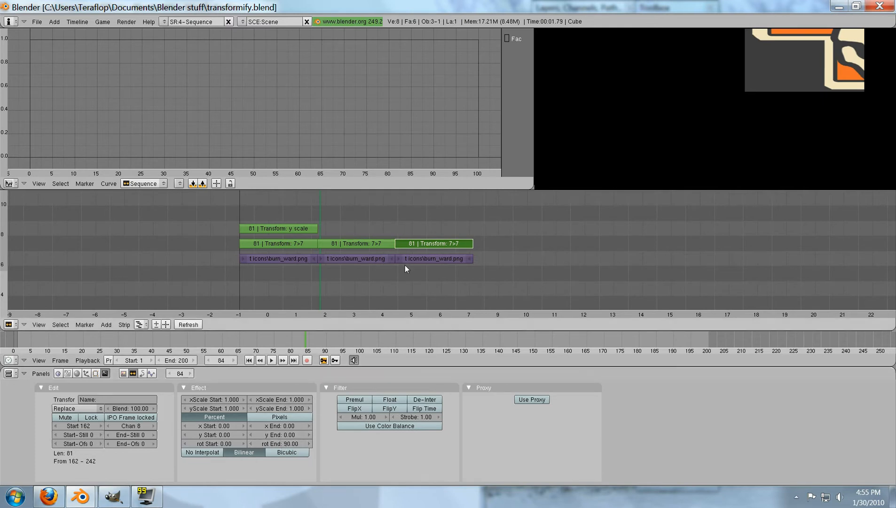
Step: Scrub the current frame to 228 to preview the rotated image and compare no interpolation with Bilinear, ending on Bilinear
click(450, 223)
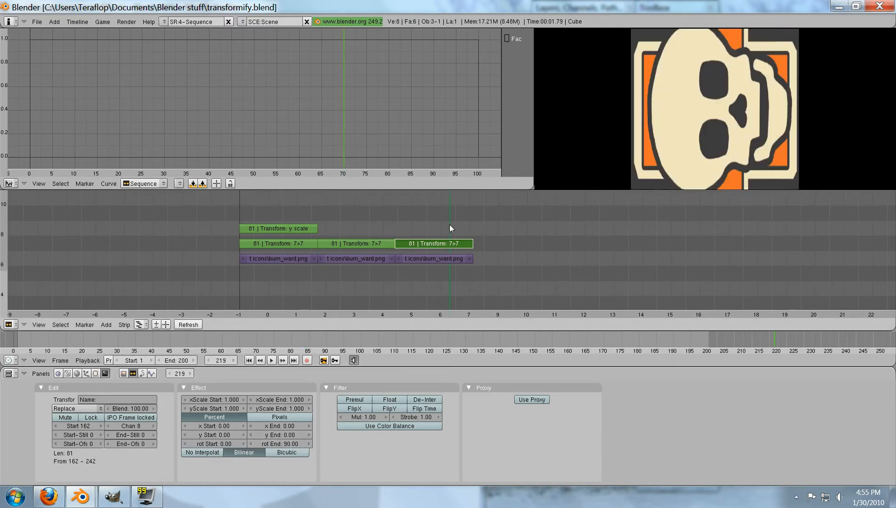
mouse_move(450, 224)
mouse_down()
mouse_move(425, 228)
mouse_move(459, 230)
mouse_up()
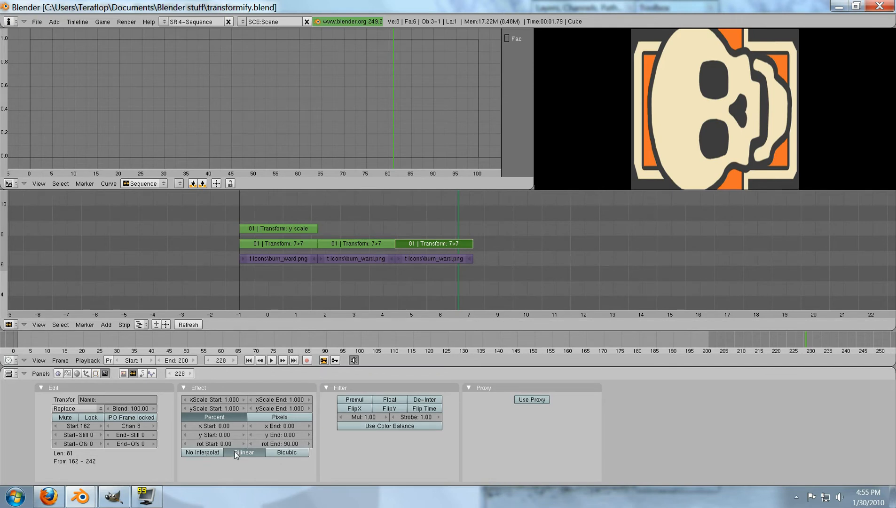
click(214, 452)
click(247, 452)
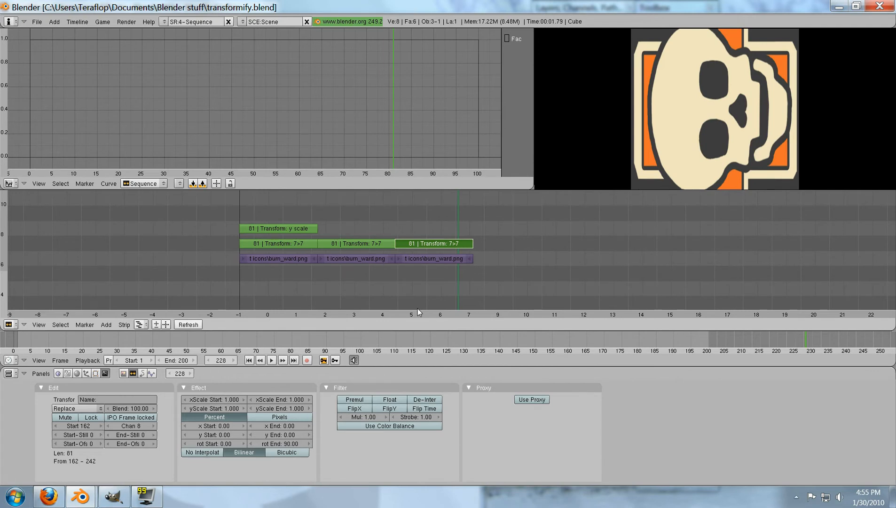
Step: Move the third burn_ward.png strip down to channel 5, starting at frame 163
right_click(433, 260)
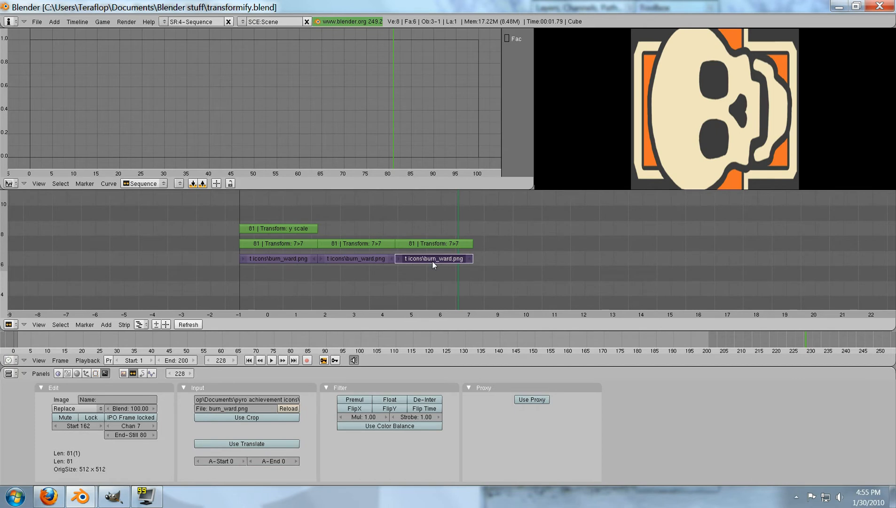
key(g)
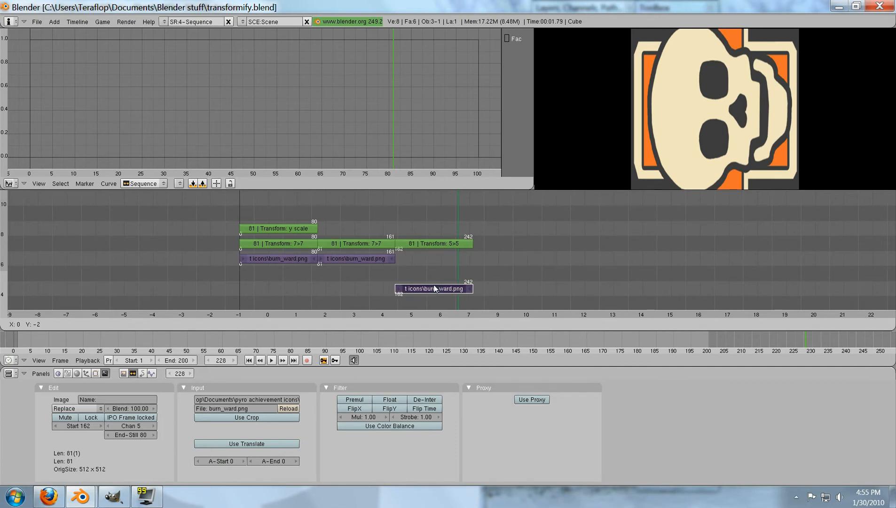
click(434, 288)
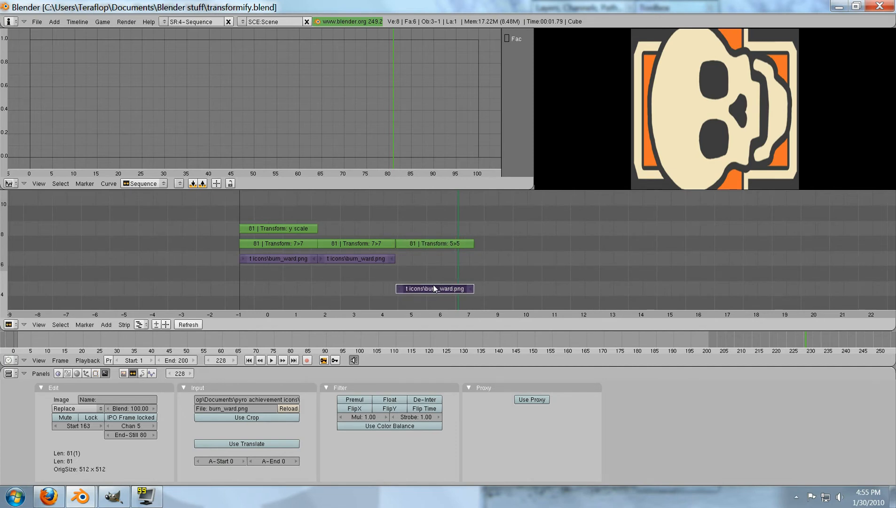
Step: Add the image blue partly tanspant.png from the Blender stuff folder as a new strip
click(107, 325)
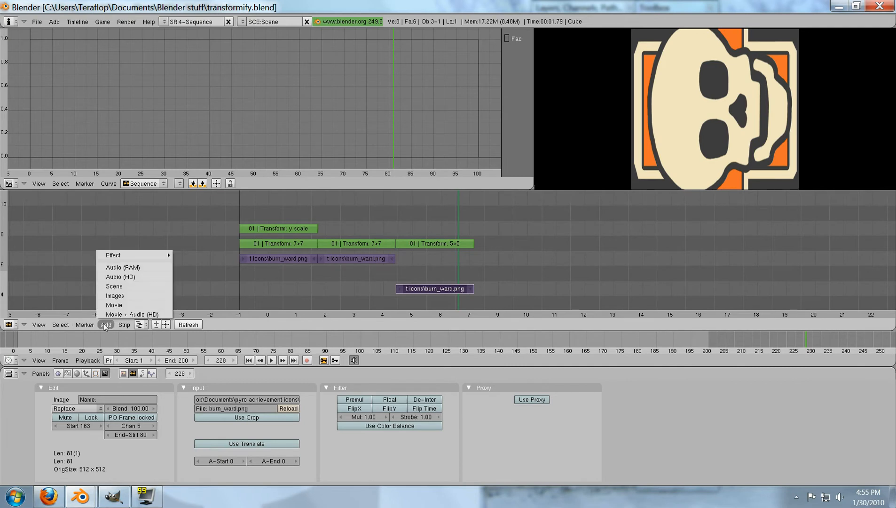
mouse_move(127, 253)
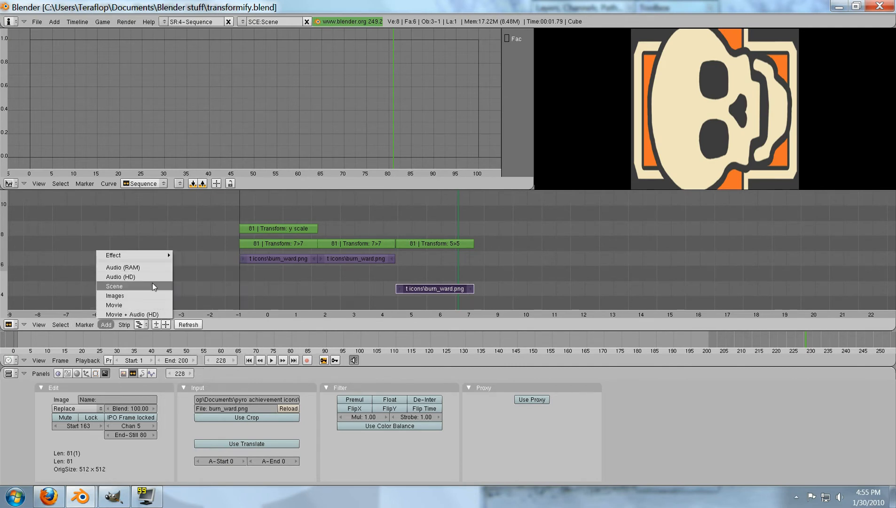
click(145, 297)
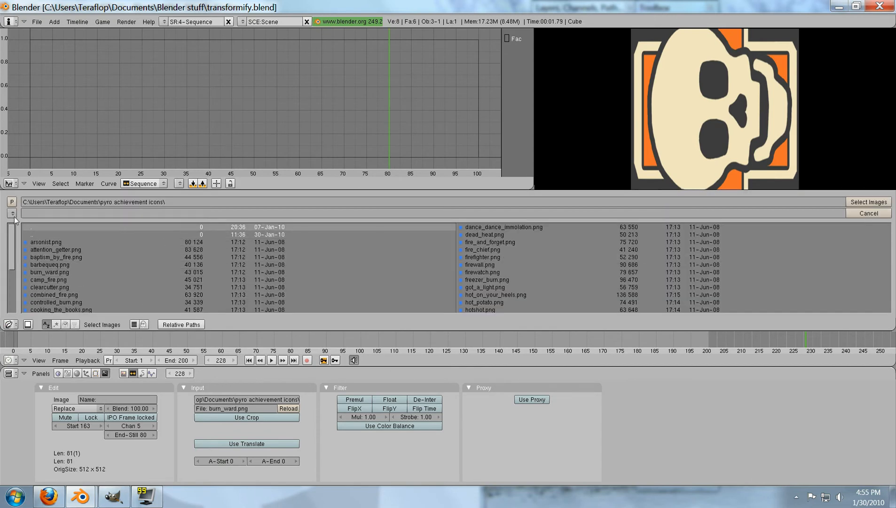
click(12, 201)
click(66, 256)
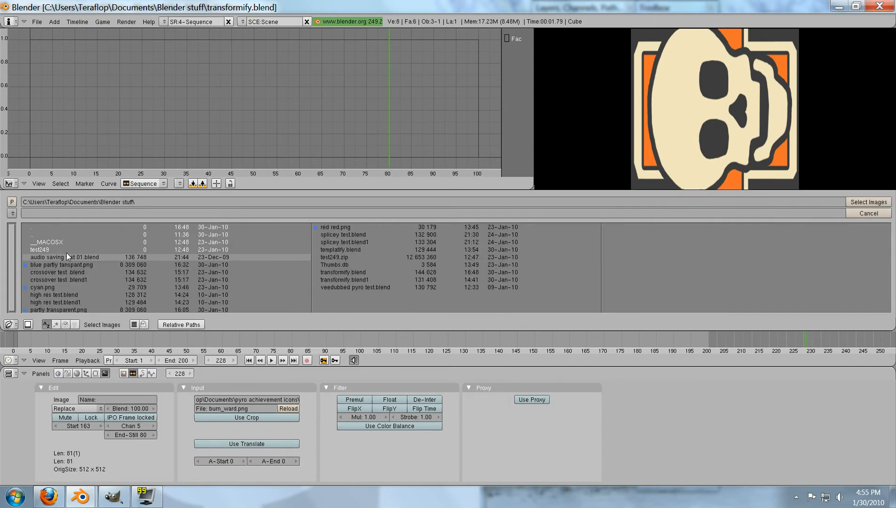
click(74, 265)
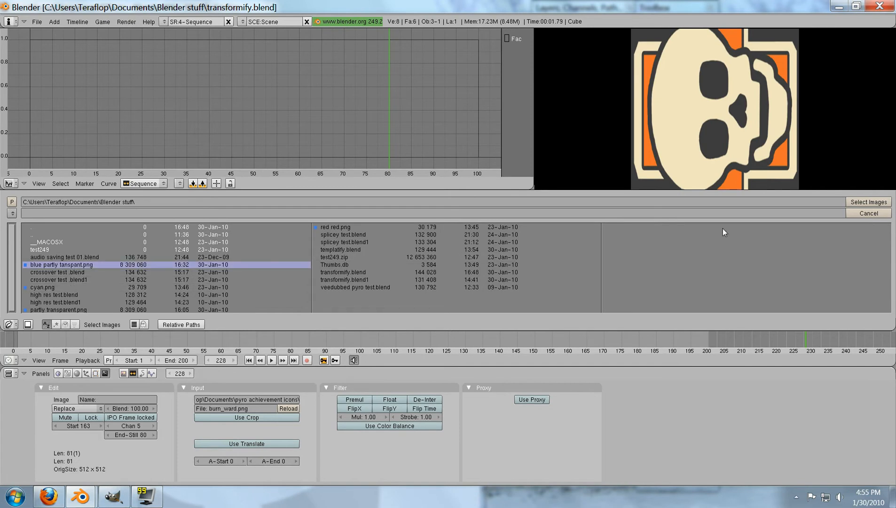
click(851, 201)
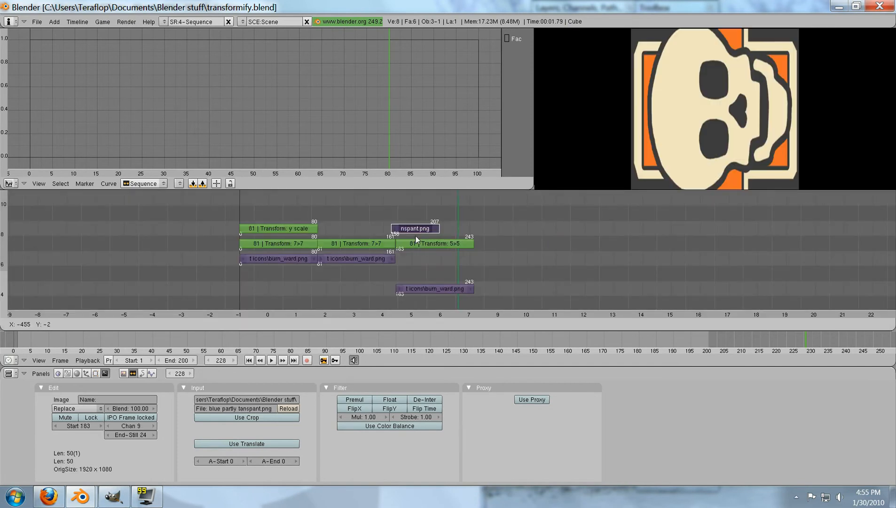
Step: Place the blue partly tanspant.png strip in channel 7, starting at frame 243 at the end of the third Transform strip
click(416, 263)
key(g)
click(459, 238)
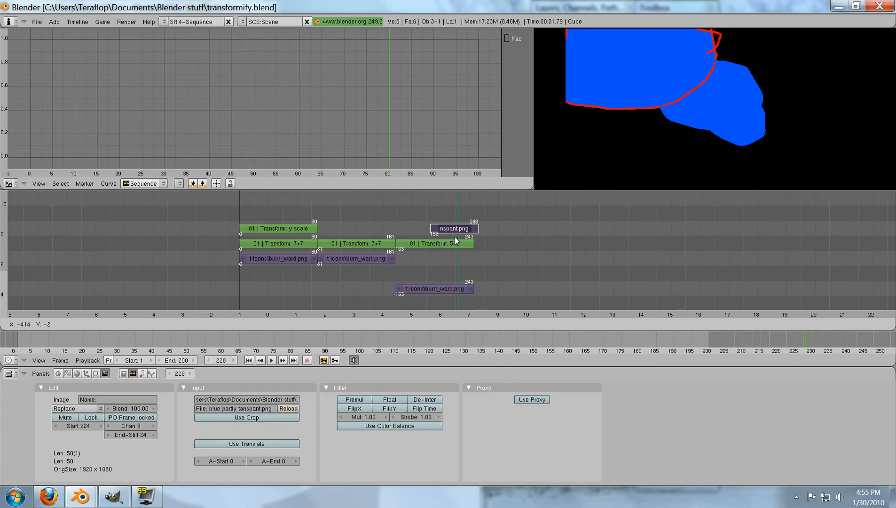
click(450, 241)
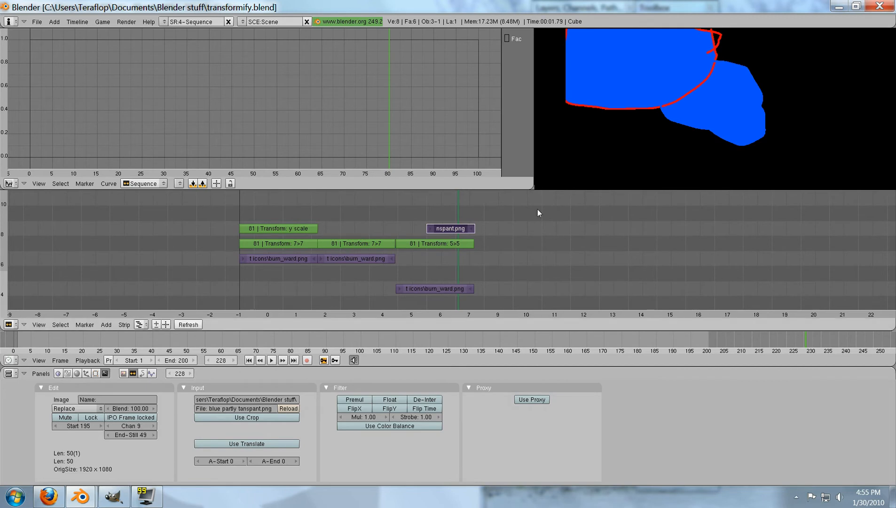
key(g)
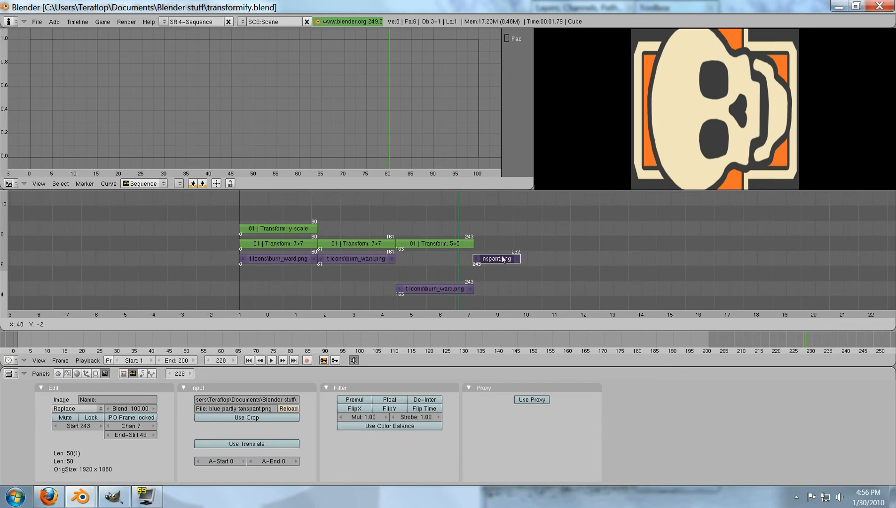
click(504, 258)
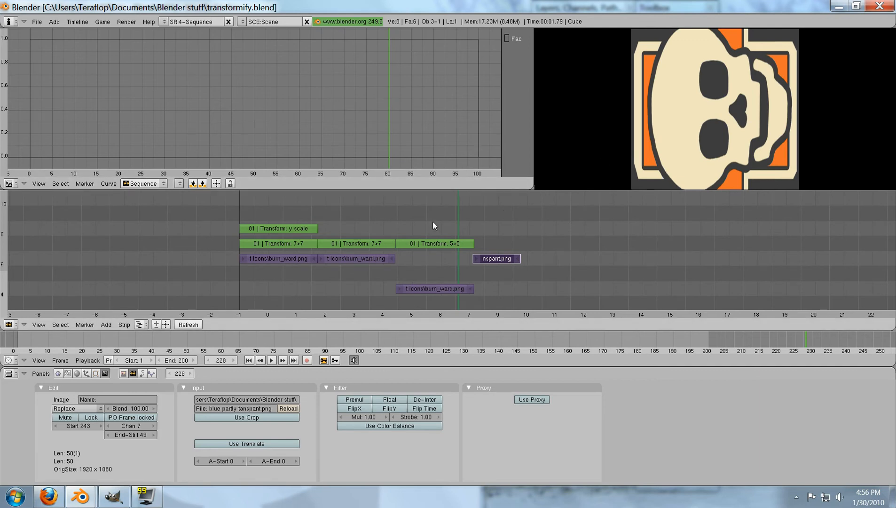
Step: Add the image partly transparent.png and place it directly below the blue image strip in channel 6, starting at frame 242
click(106, 324)
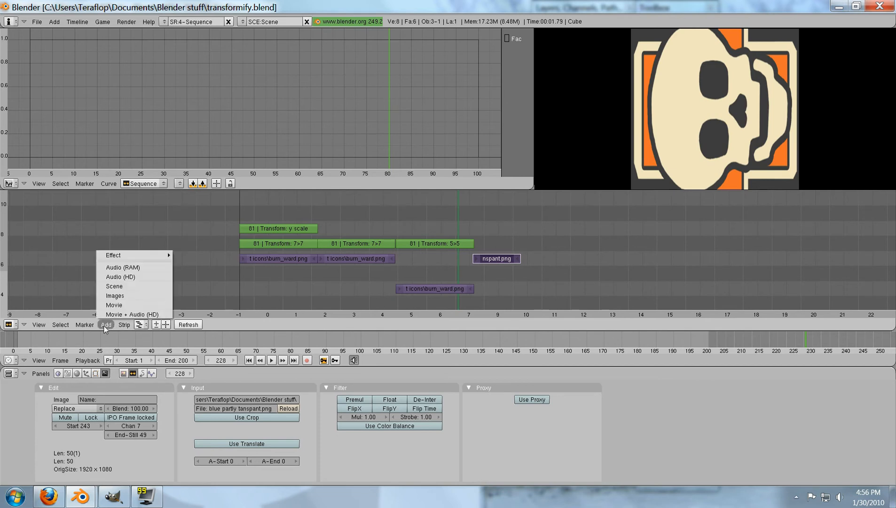
click(124, 298)
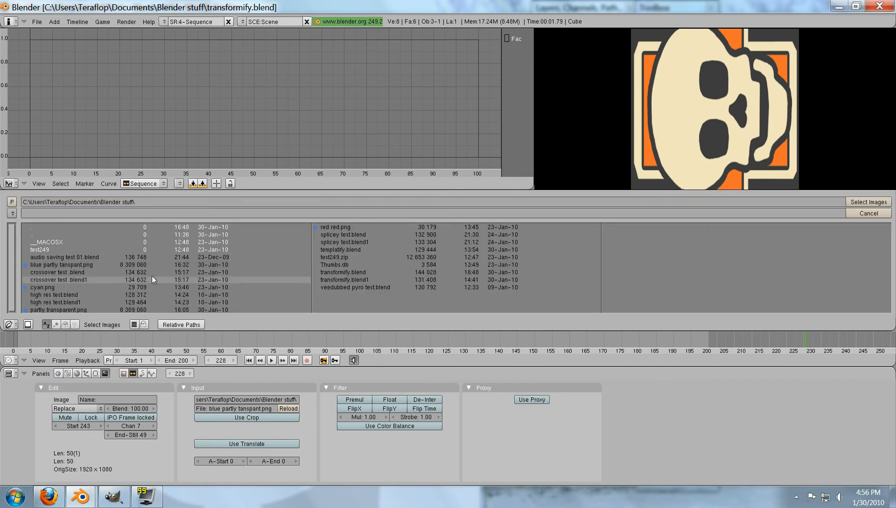
click(52, 310)
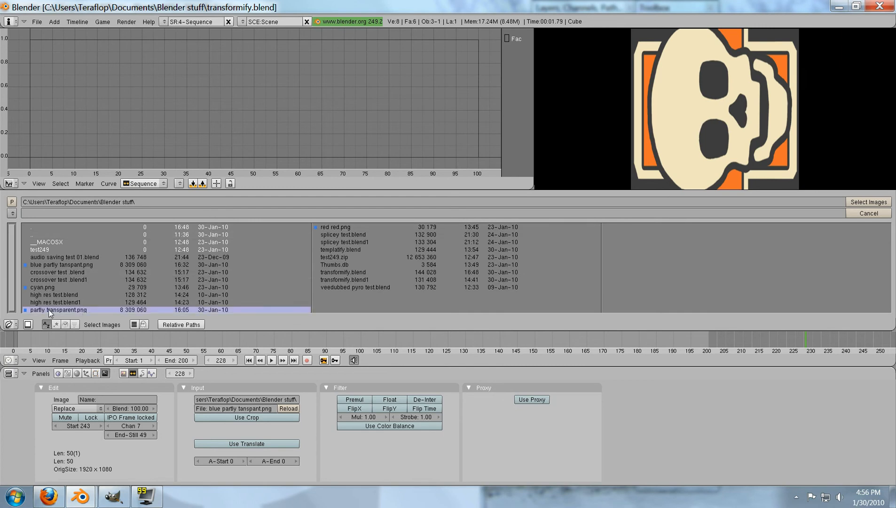
click(856, 204)
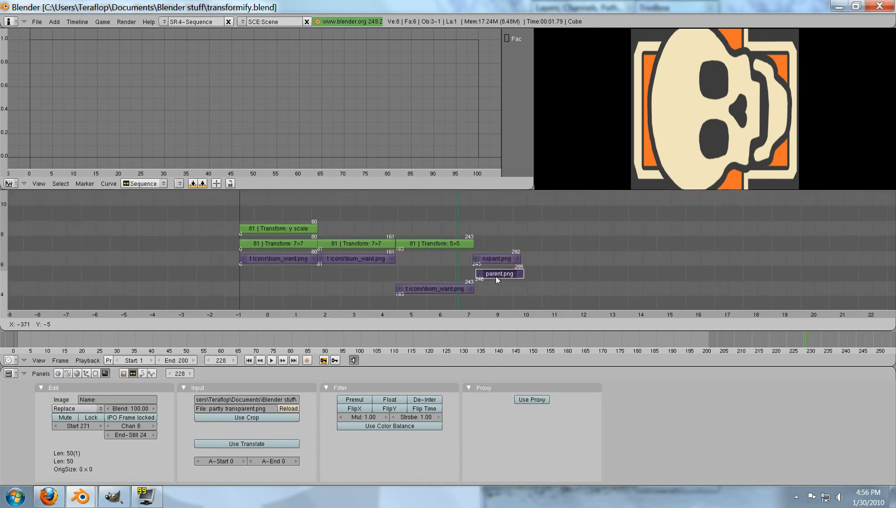
click(496, 276)
click(496, 276)
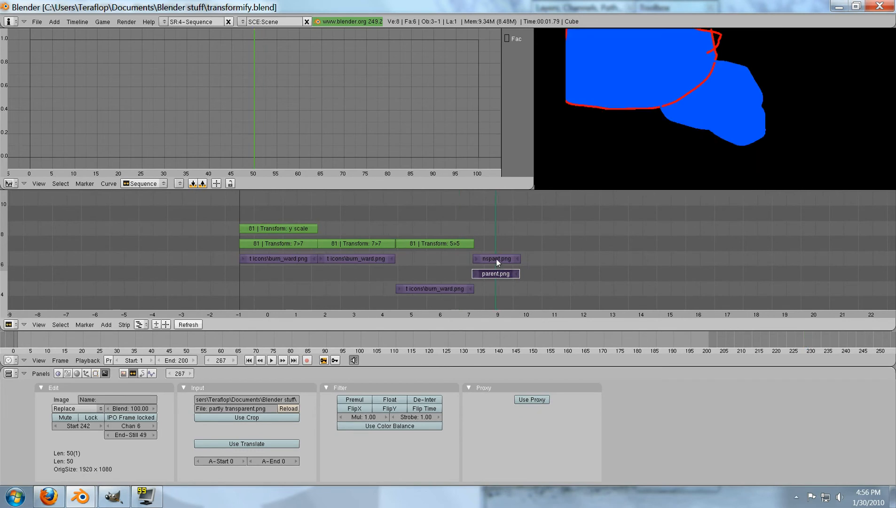
Step: Select partly transparent.png and then blue partly tanspant.png, add an Alpha Over effect to them, and place it in channel 9
click(494, 270)
right_click(494, 262)
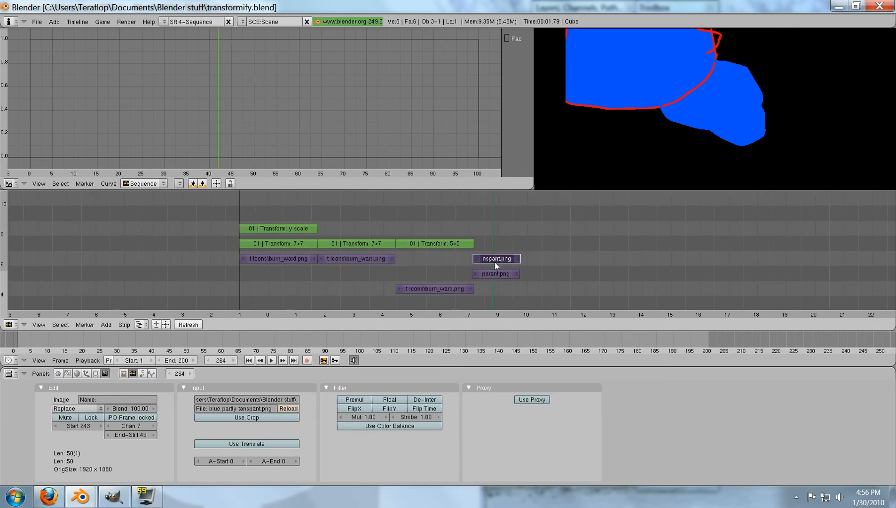
right_click(489, 275)
right_click(493, 261)
click(491, 271)
right_click(491, 272)
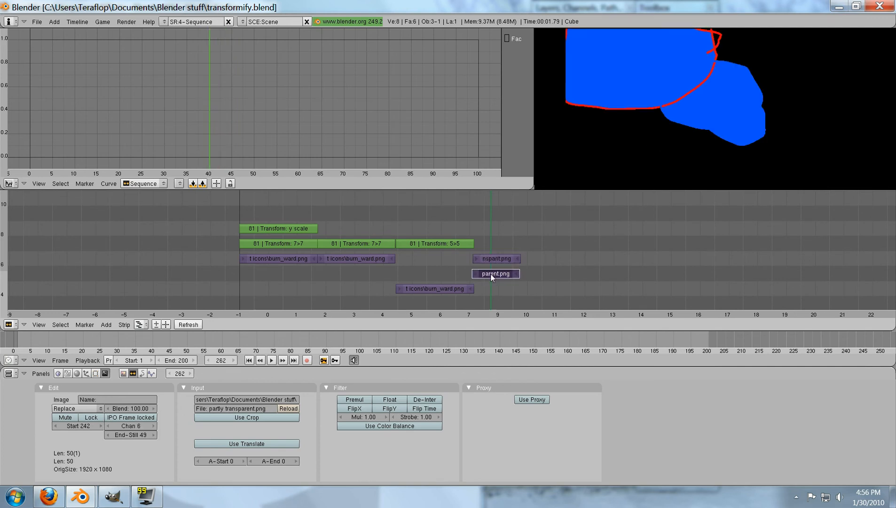
click(495, 266)
right_click(493, 260)
click(106, 325)
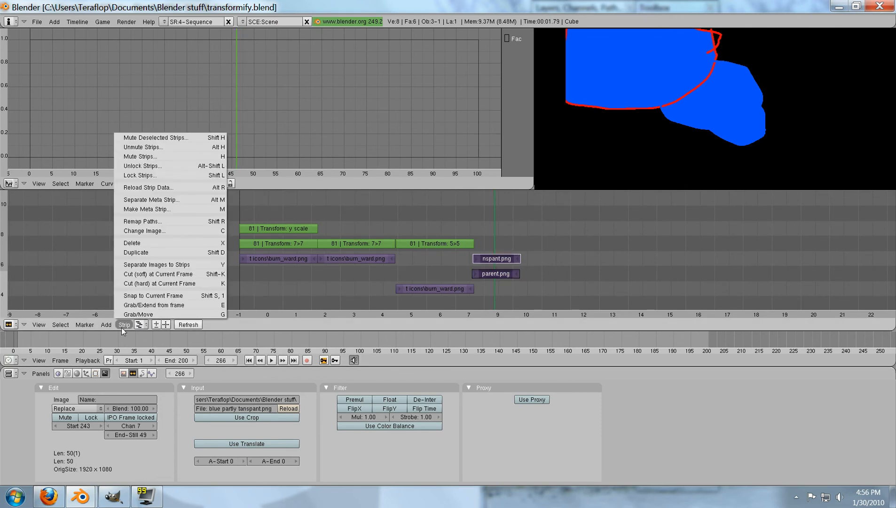
mouse_move(138, 258)
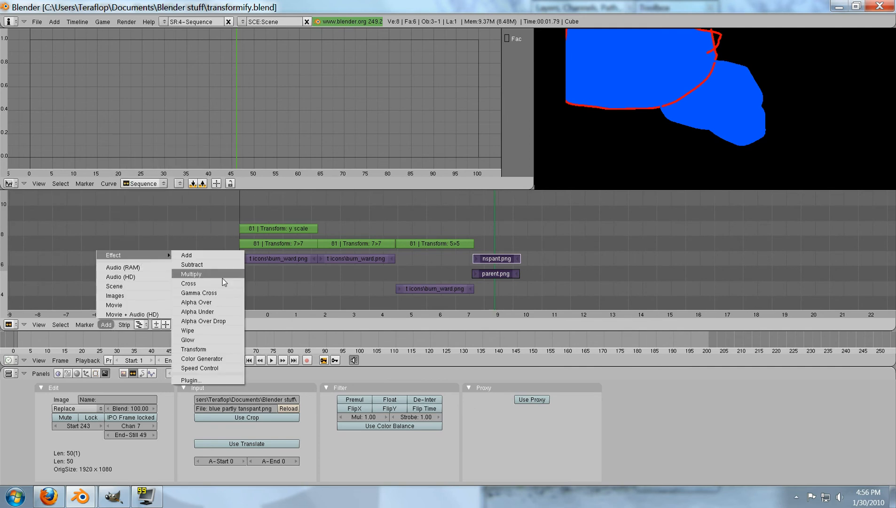
click(205, 302)
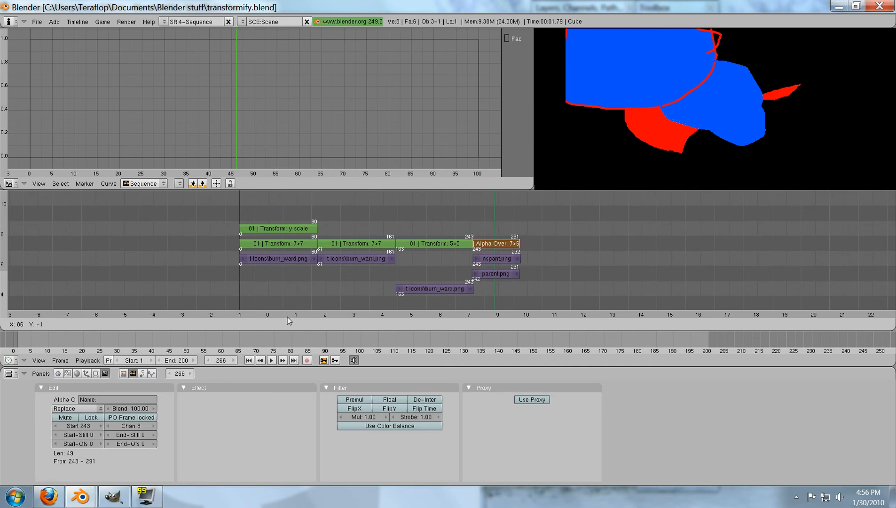
click(313, 311)
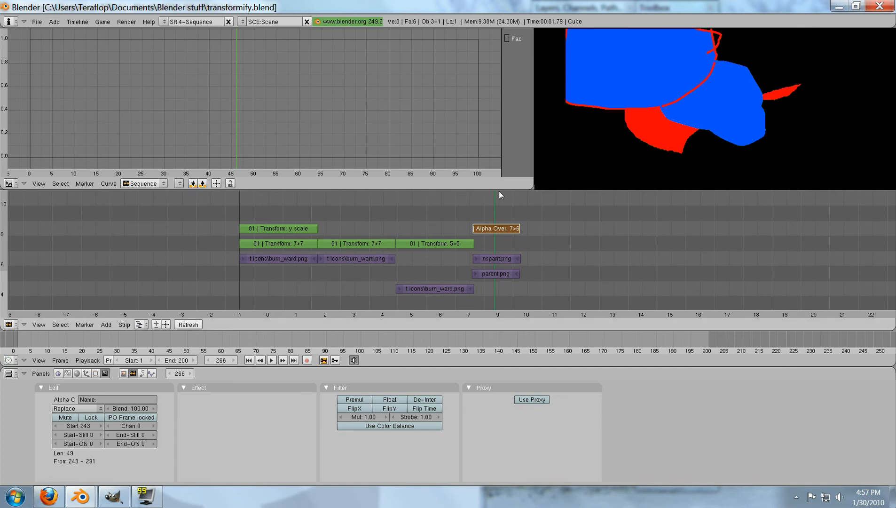
Step: Move the partly transparent.png strip down to channel 5, starting at frame 244
right_click(487, 273)
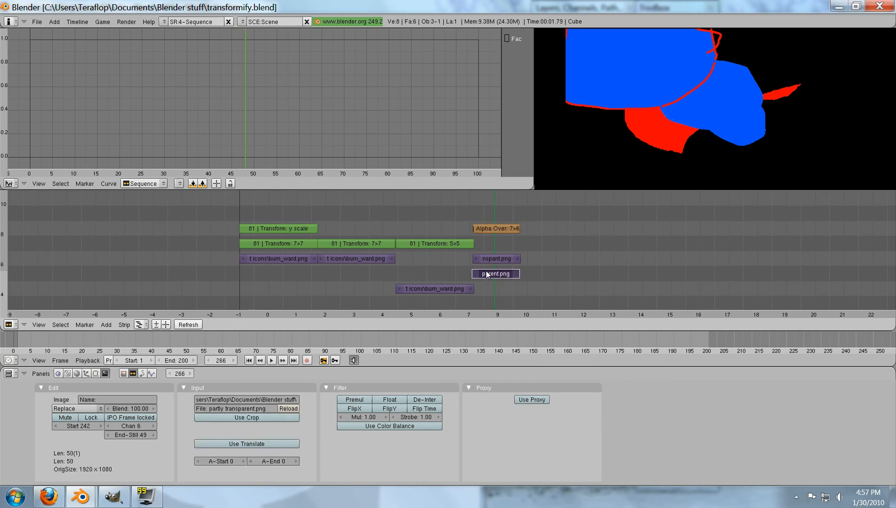
key(g)
click(494, 290)
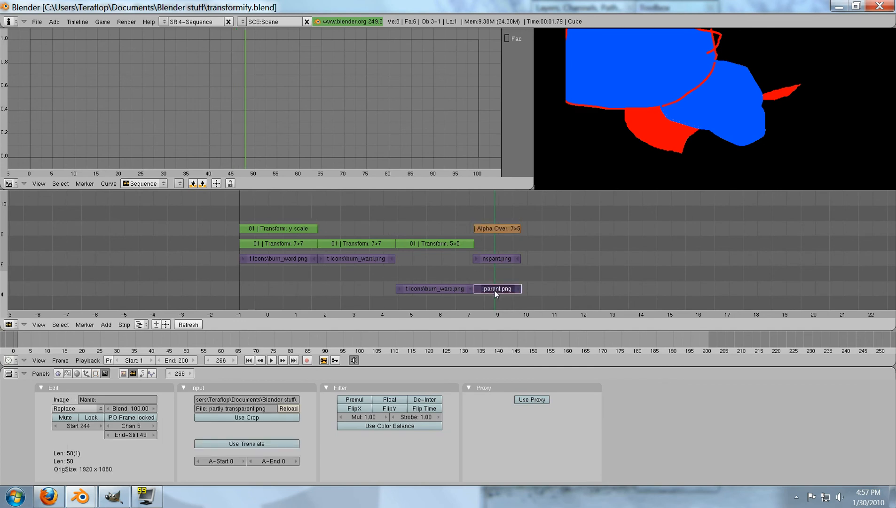
Step: Add a Transform effect to the partly transparent.png strip, place it in channel 6 and set its y End to 60
click(106, 325)
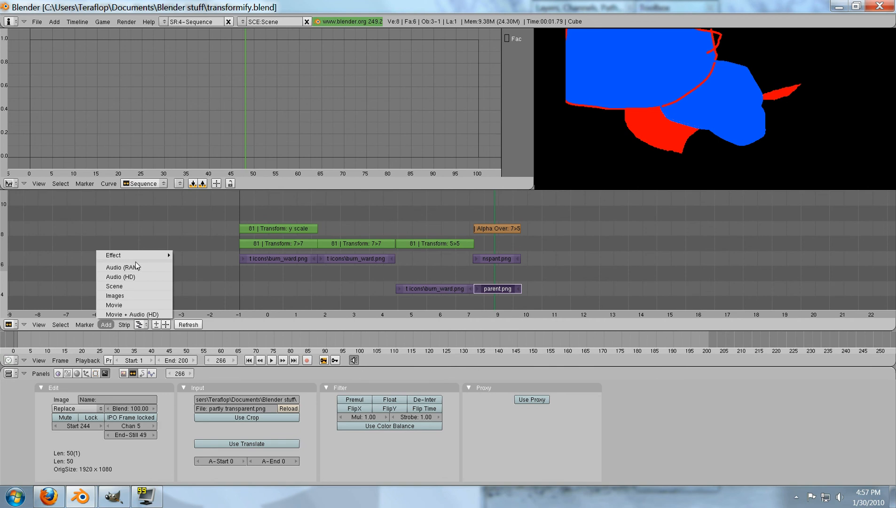
mouse_move(135, 258)
click(207, 352)
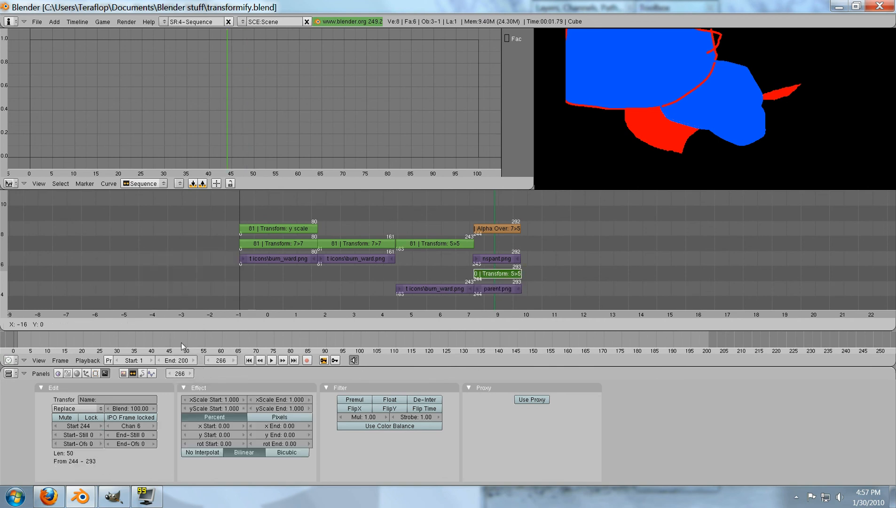
click(301, 341)
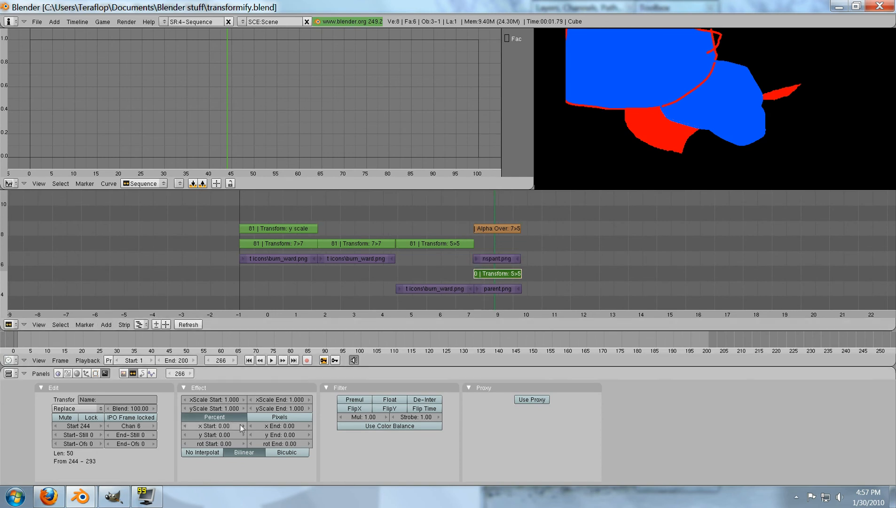
click(293, 437)
text(60)
key(Return)
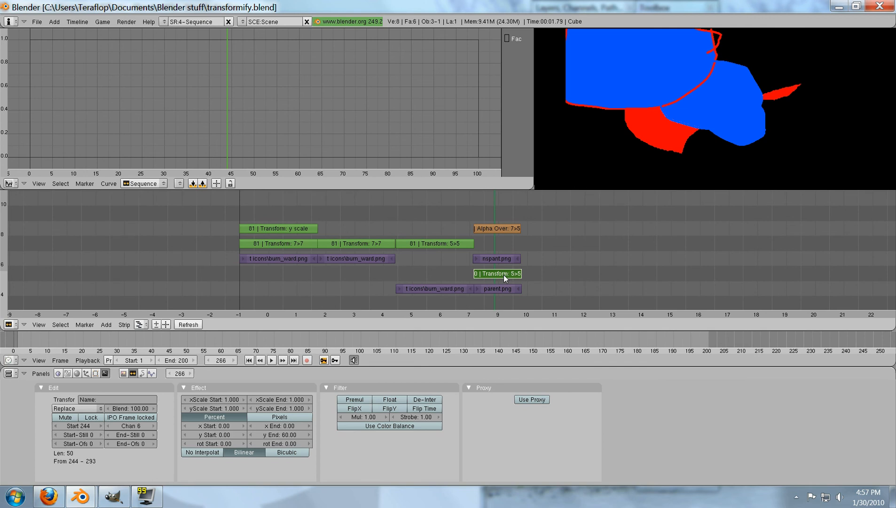
Step: Add a Transform effect to the Alpha Over strip, place it in channel 10 and set its y End to 60
right_click(489, 262)
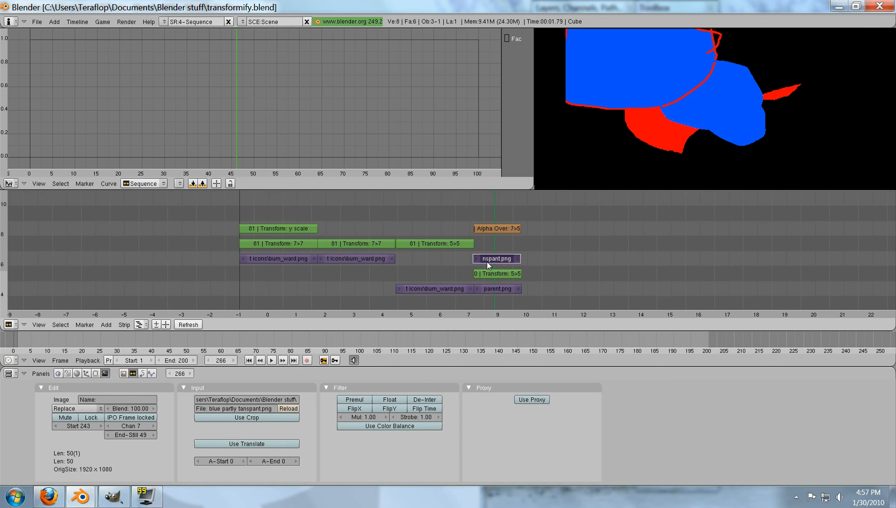
right_click(500, 229)
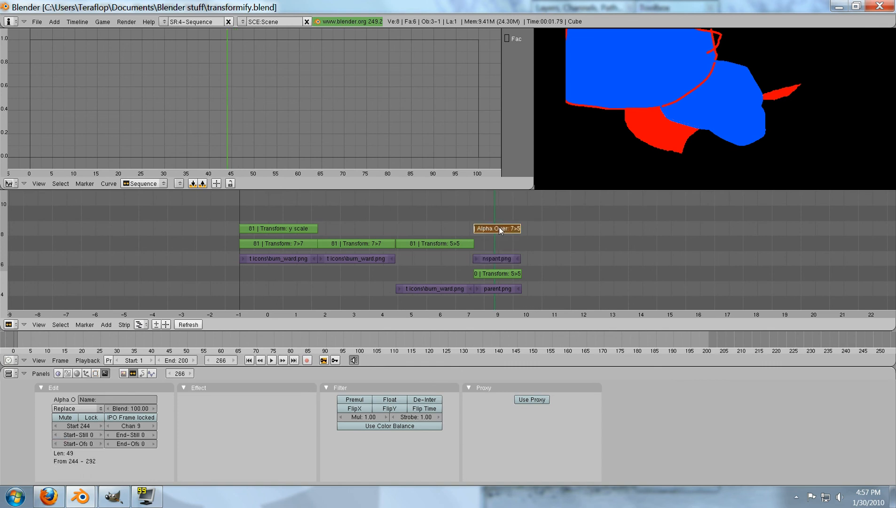
click(106, 325)
mouse_move(139, 256)
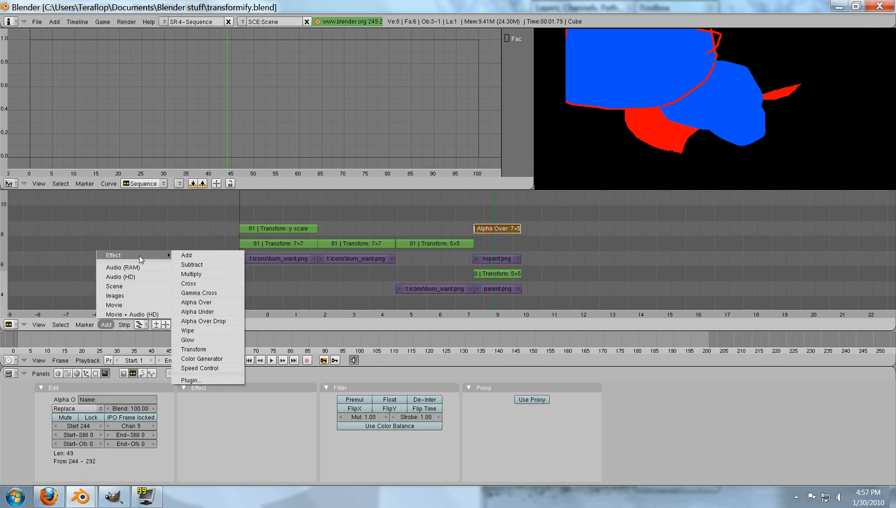
click(205, 348)
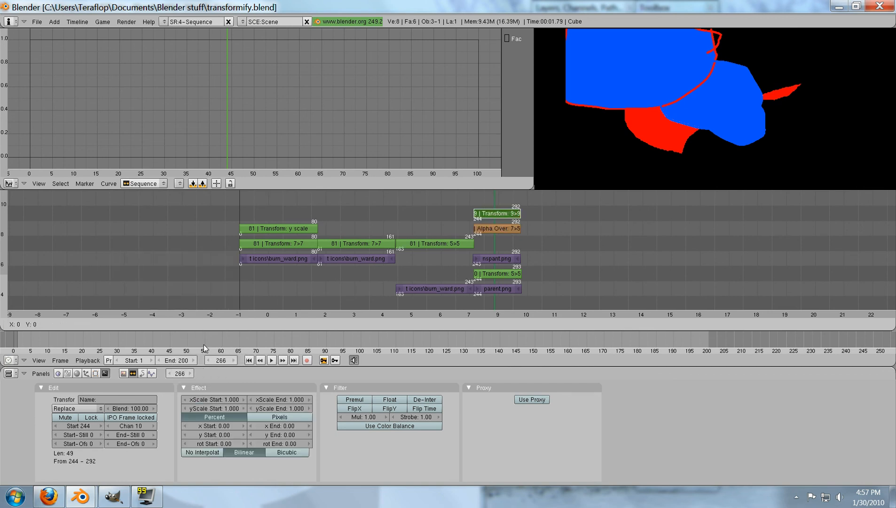
click(207, 339)
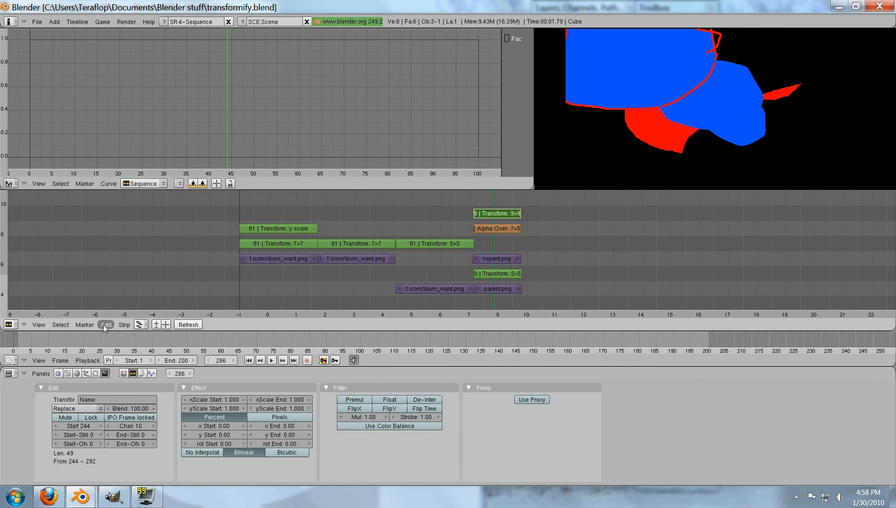
click(292, 434)
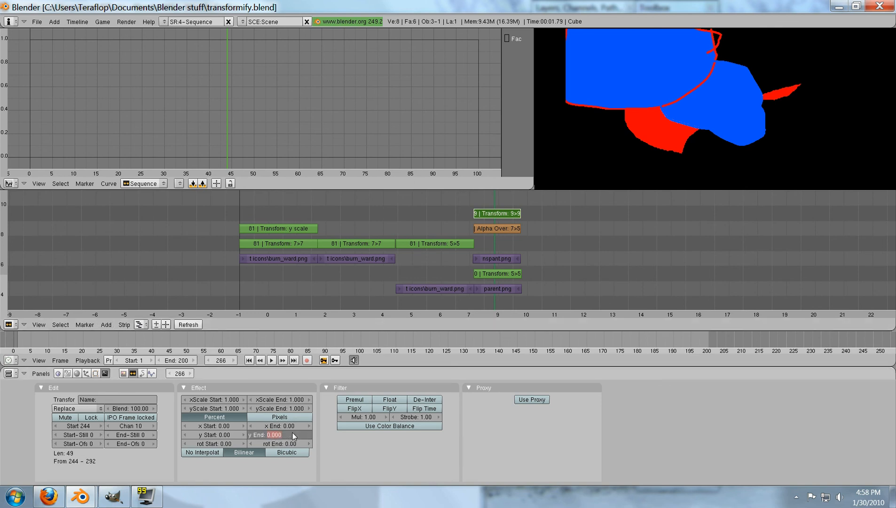
text(60)
key(Return)
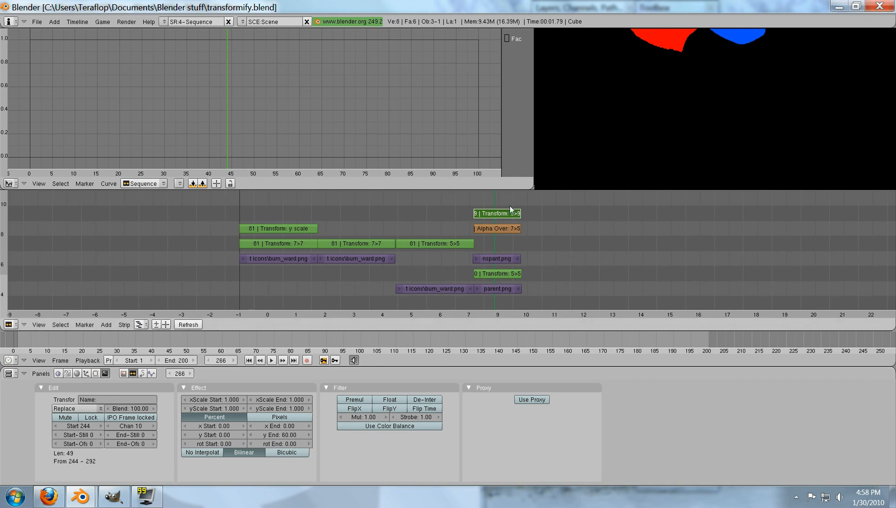
Step: Compare the Alpha Over strip with its Transform strip, and preview the second and third Transform strips and the combined images around frame 264
right_click(495, 229)
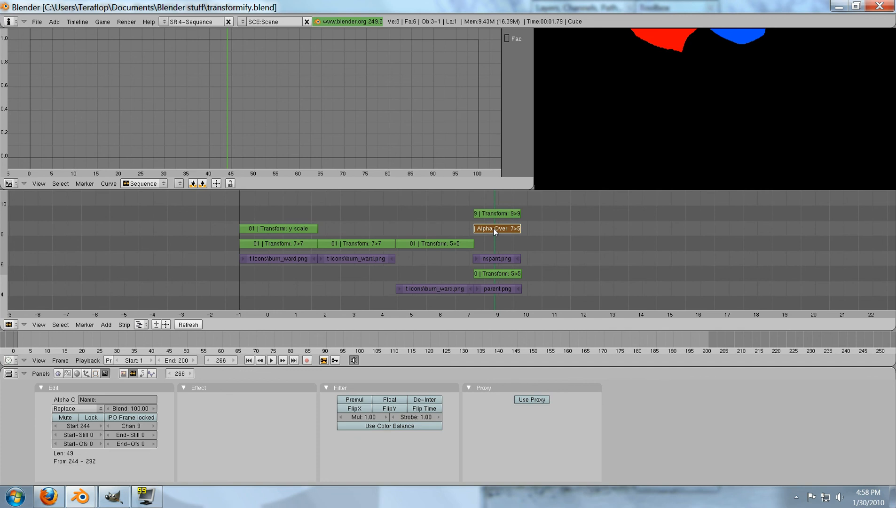
right_click(494, 214)
right_click(495, 231)
click(358, 222)
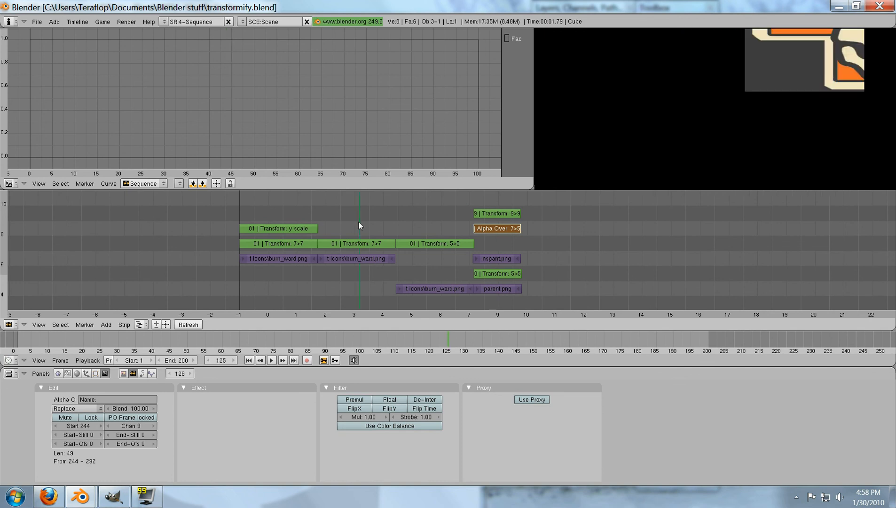
drag(358, 222, 428, 223)
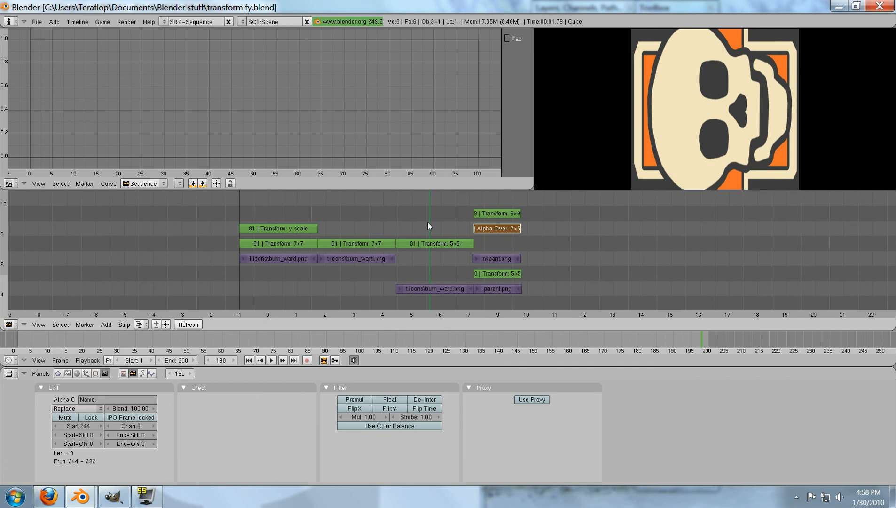
click(493, 202)
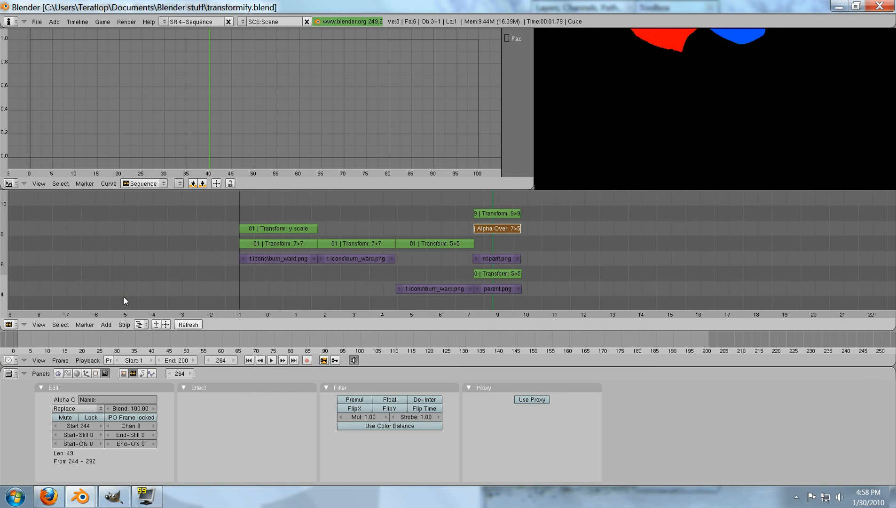
click(423, 493)
click(798, 499)
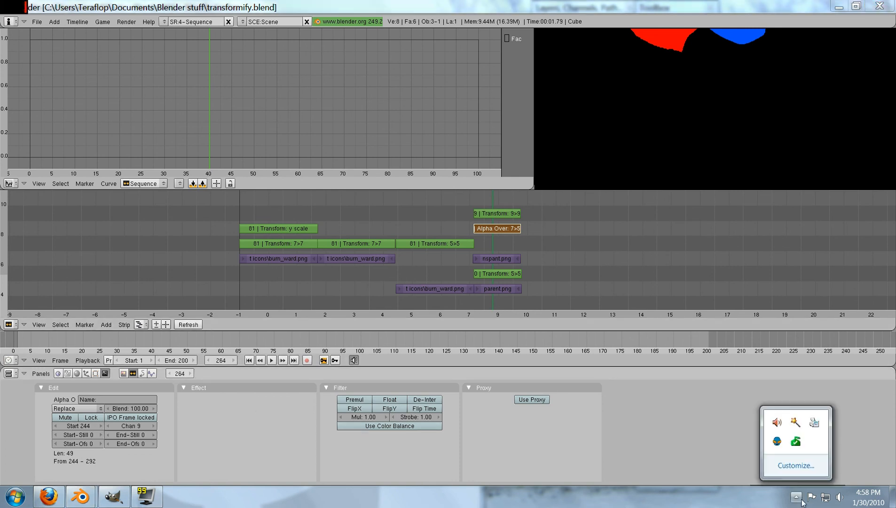